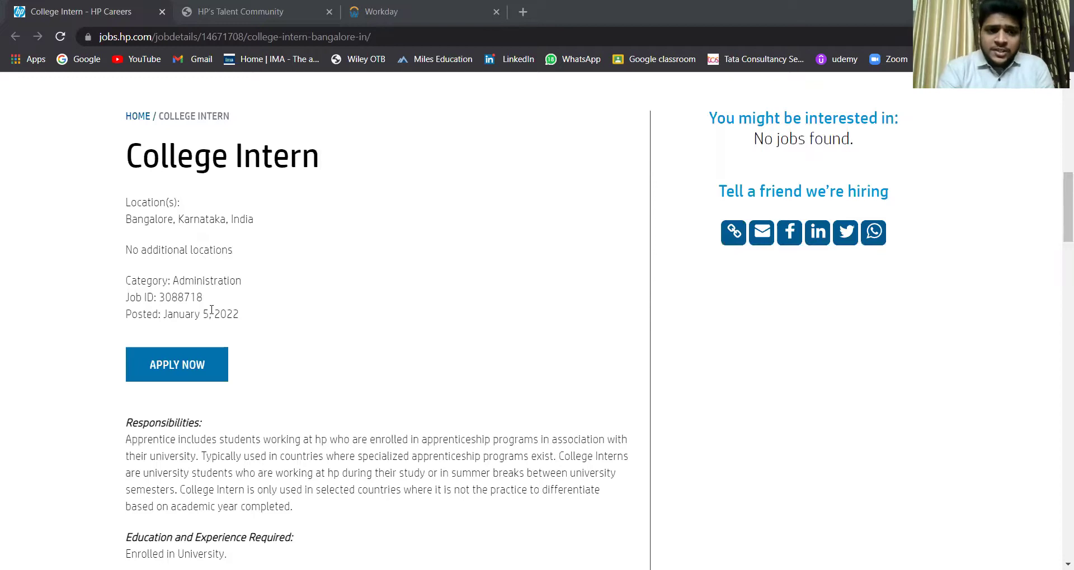
Step: Review the College Intern posting's job details, responsibilities, education requirements, company description and the talent community form below it
scroll(211, 310, down, 1)
scroll(212, 310, down, 1)
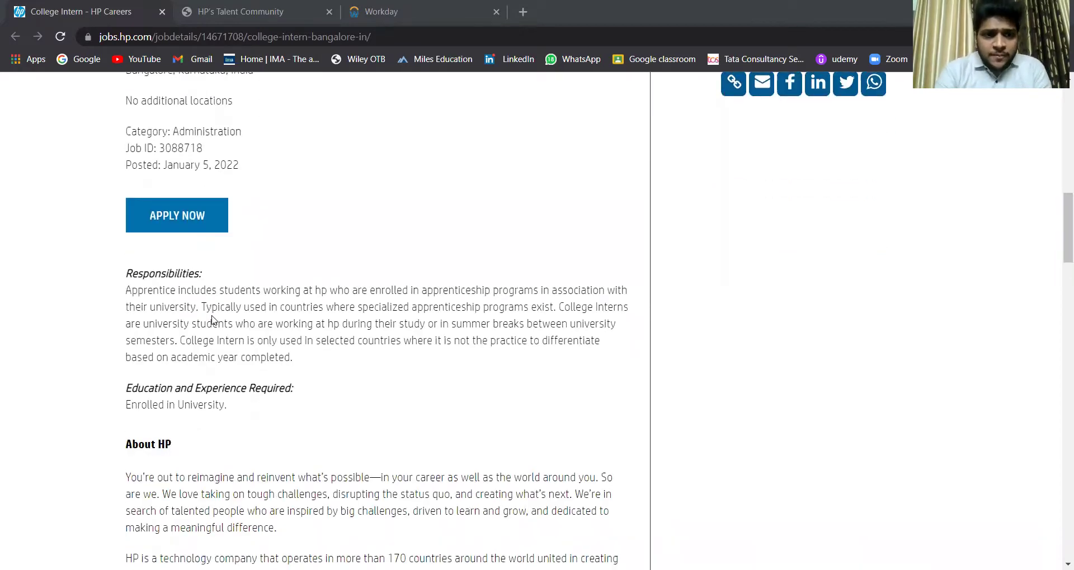
scroll(278, 318, down, 1)
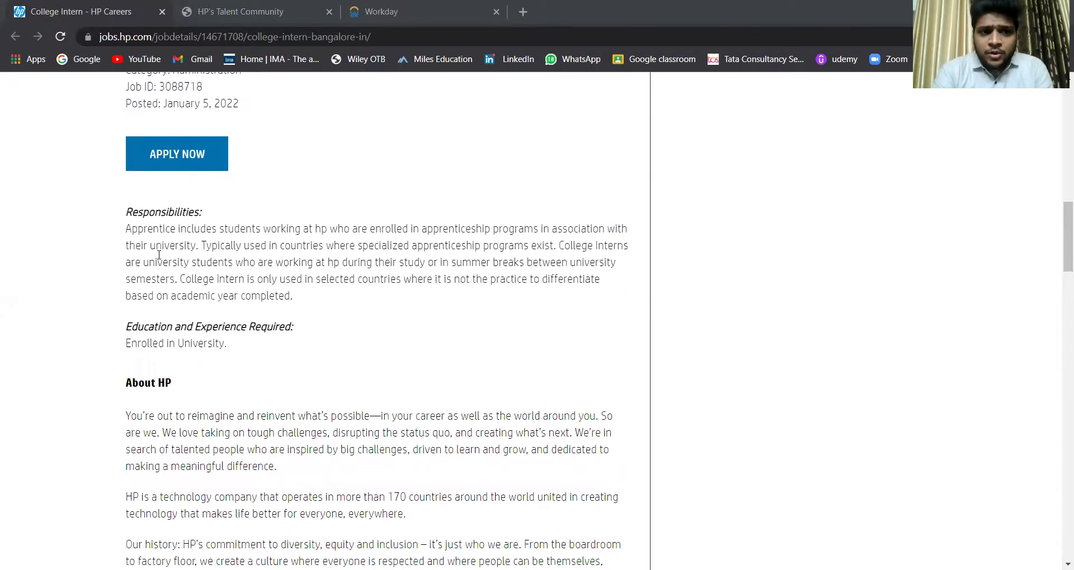
drag(151, 246, 356, 247)
drag(559, 251, 612, 265)
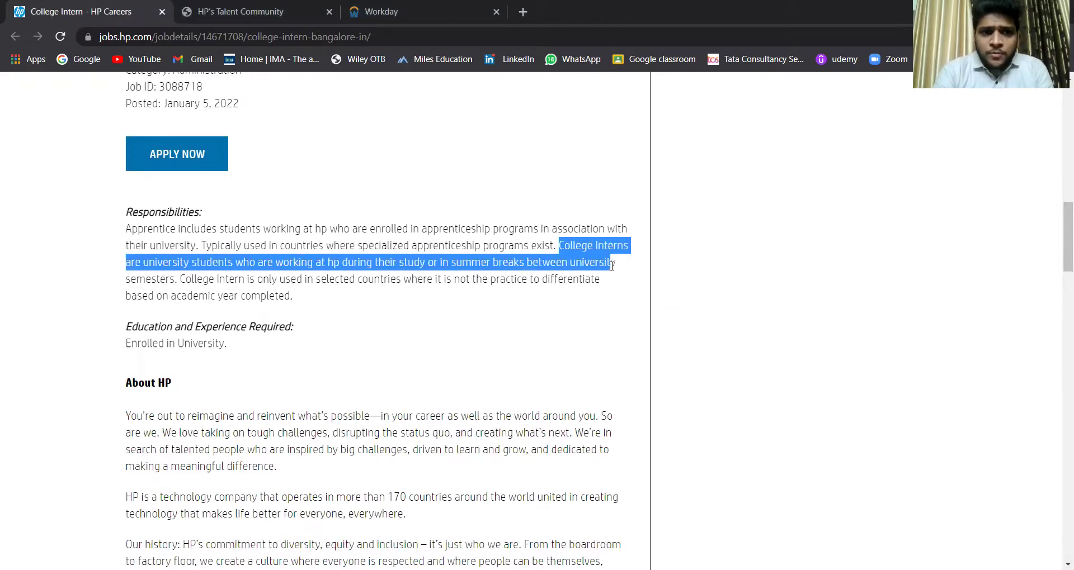
click(606, 290)
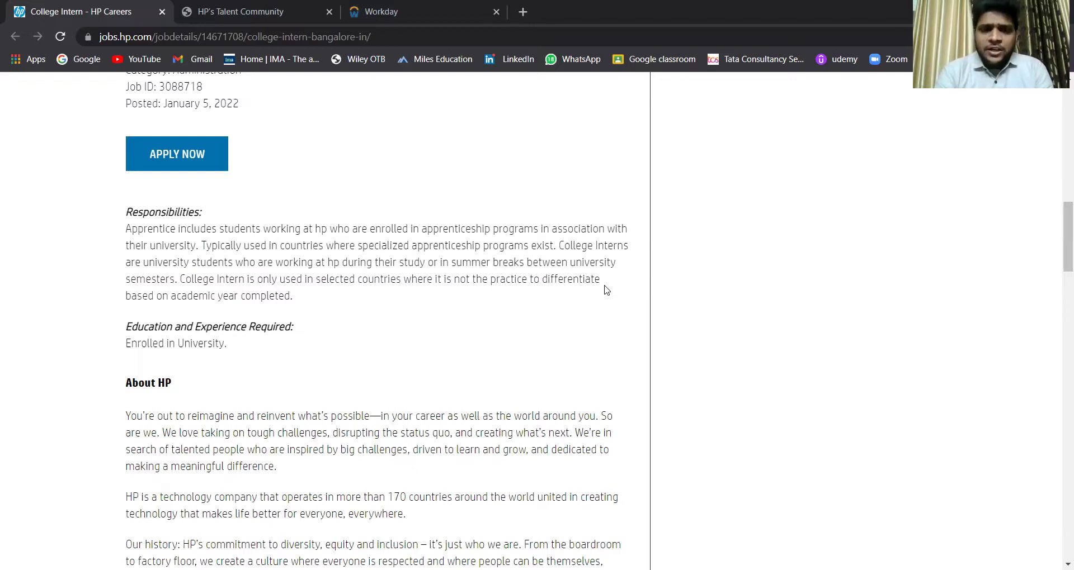
scroll(606, 290, down, 4)
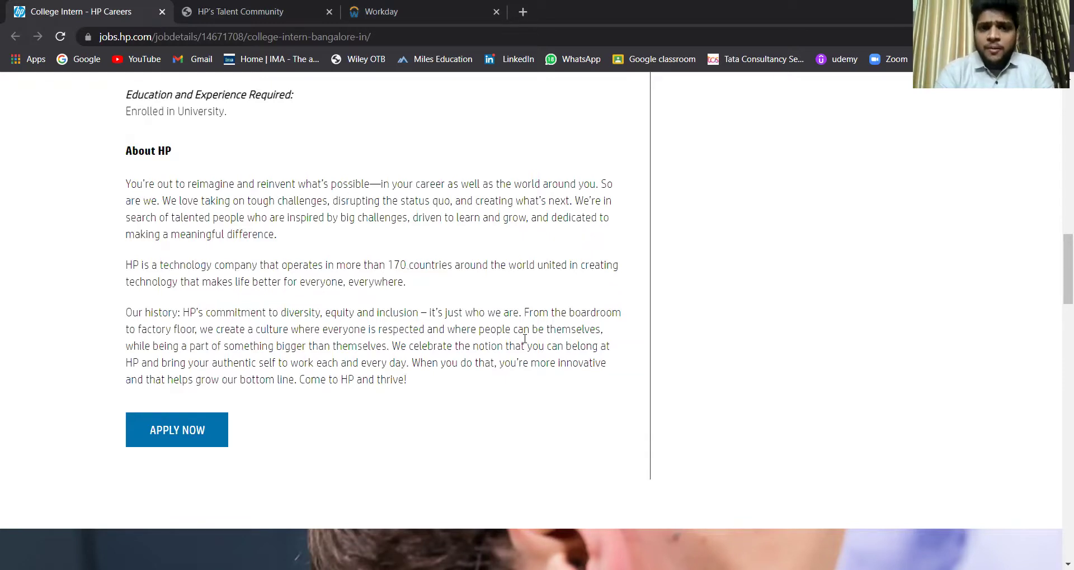
scroll(525, 339, down, 10)
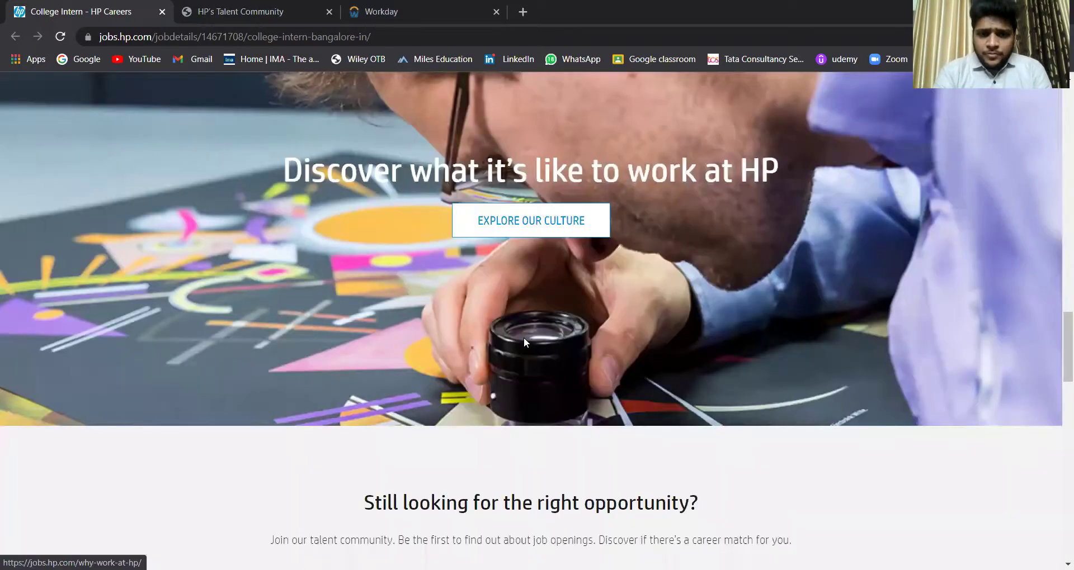
scroll(524, 338, down, 8)
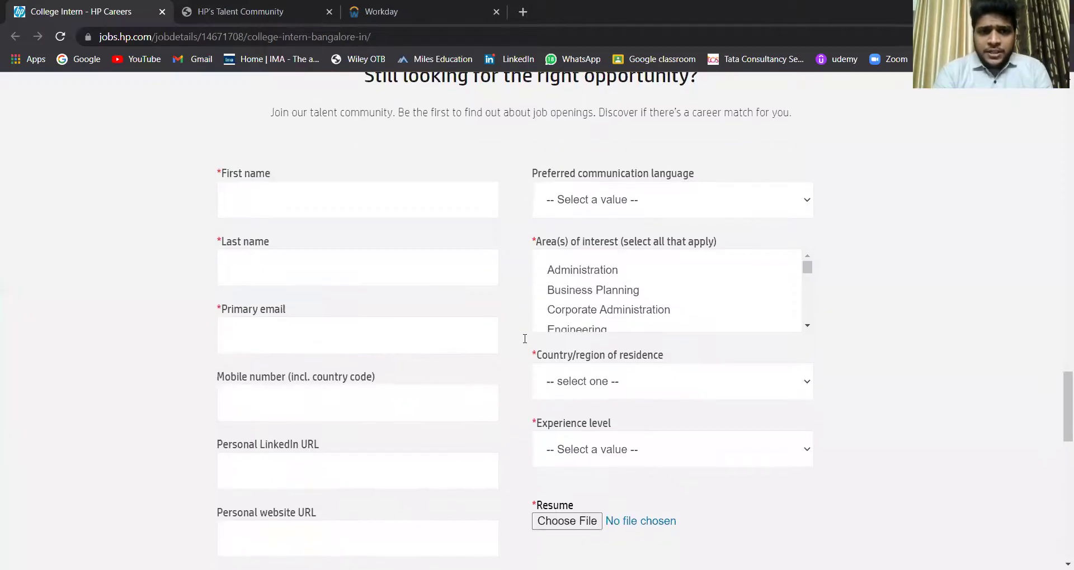
scroll(524, 338, up, 20)
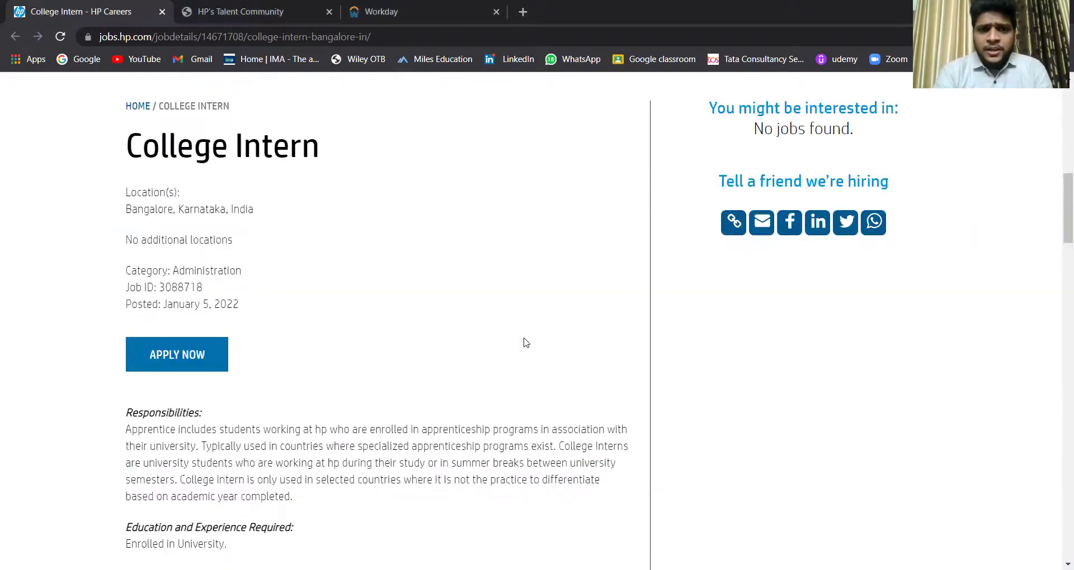
scroll(524, 341, up, 3)
scroll(525, 341, down, 6)
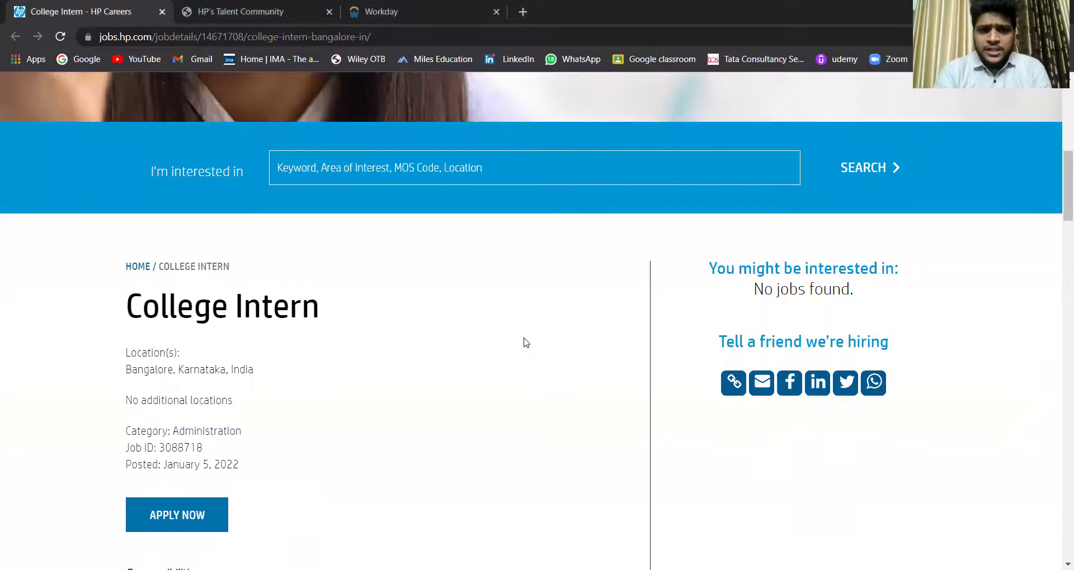
scroll(528, 293, down, 2)
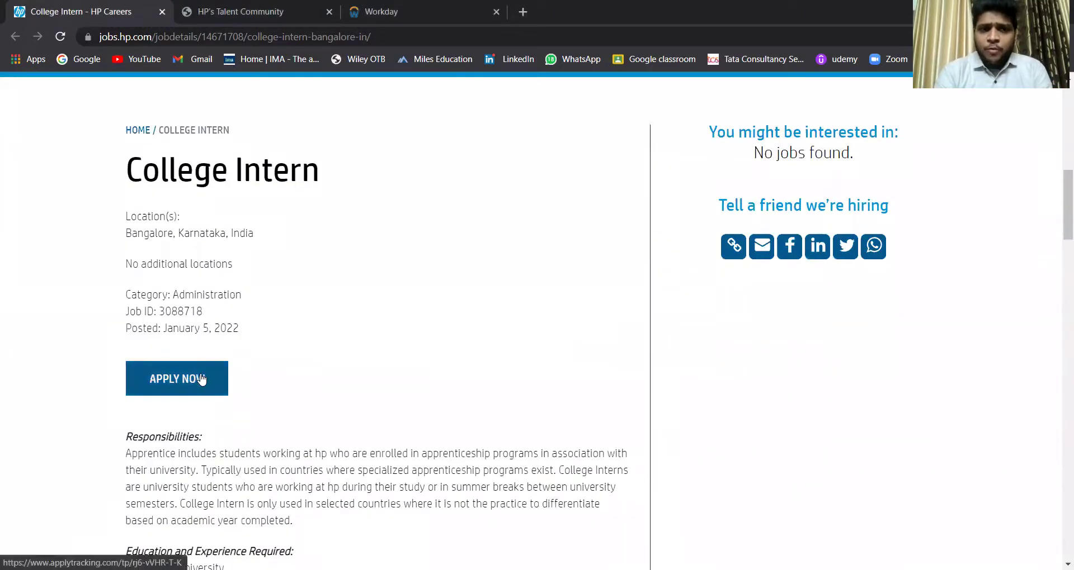
Step: Open the HP's Talent Community page and examine its name, email and Area(s) of Interest fields, including the list of interest options
click(221, 7)
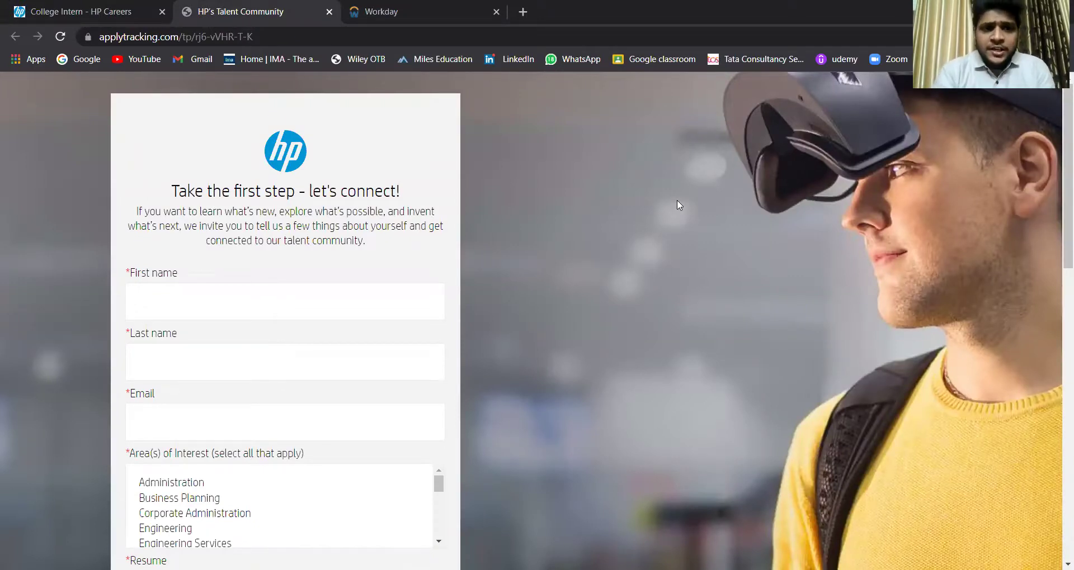
scroll(679, 206, down, 1)
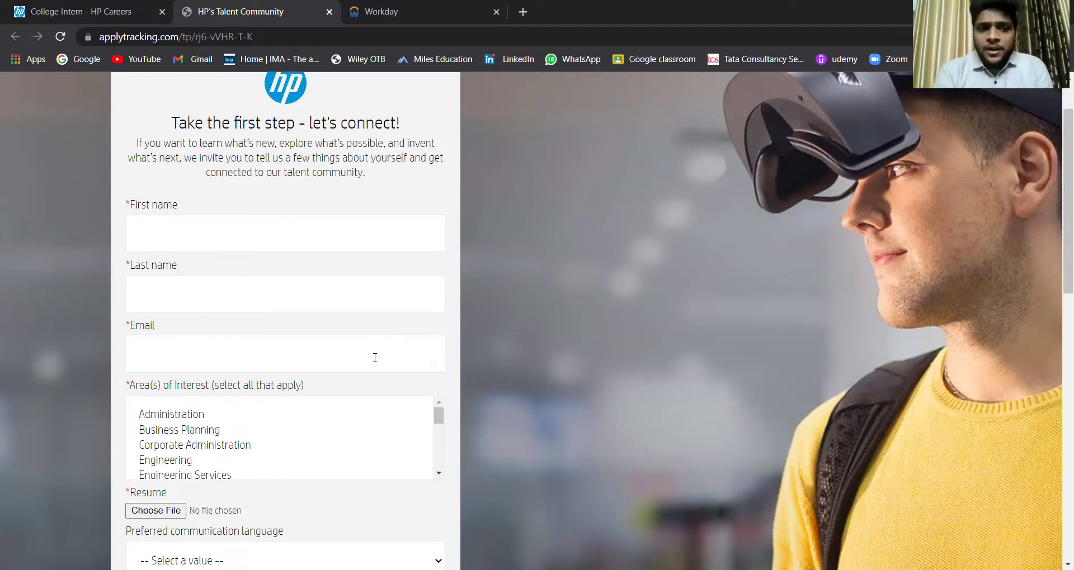
scroll(375, 358, down, 2)
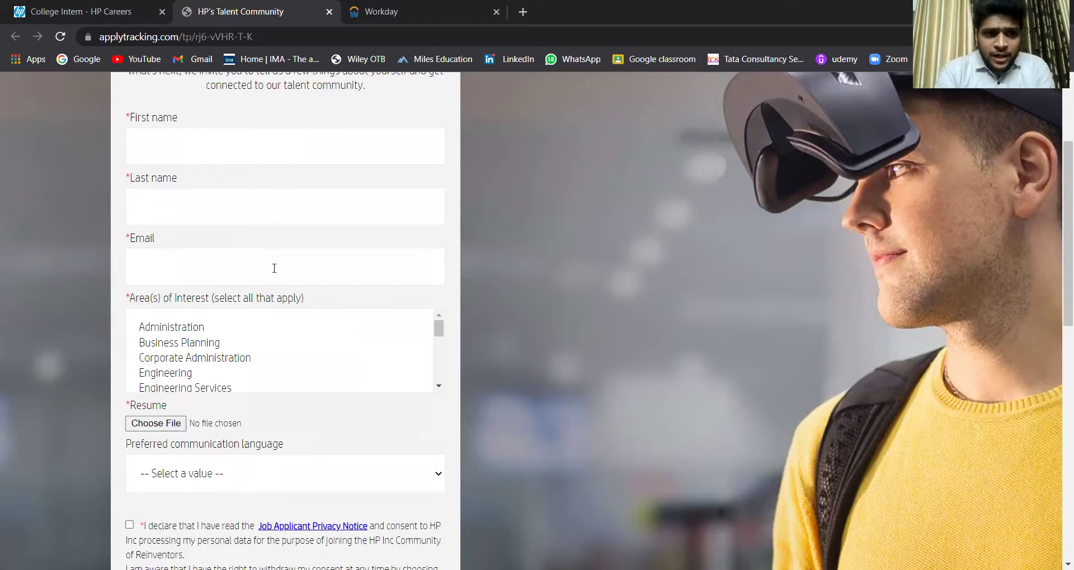
scroll(274, 269, down, 2)
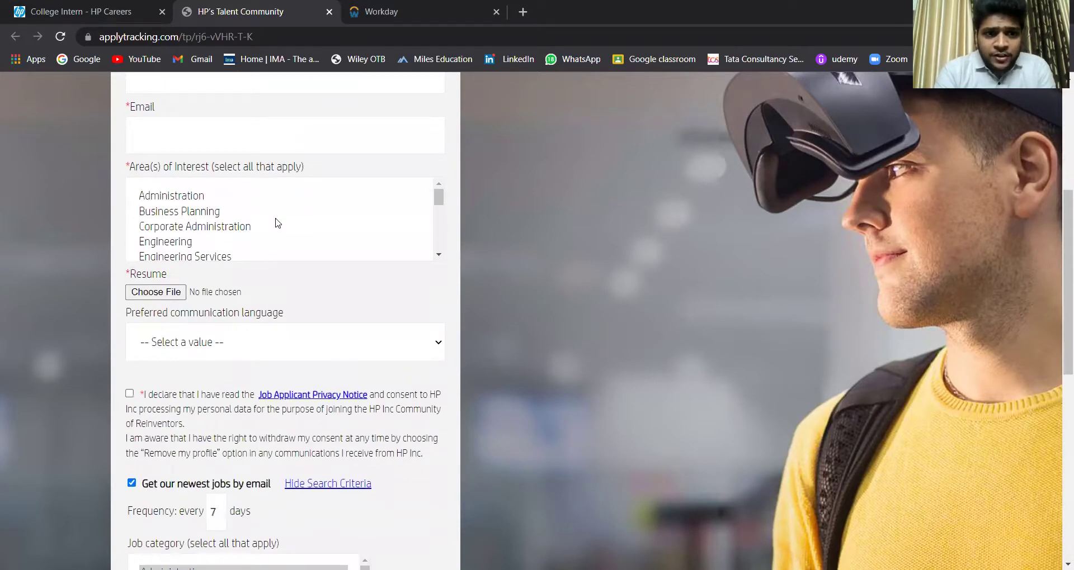
scroll(278, 223, down, 1)
scroll(278, 223, down, 1)
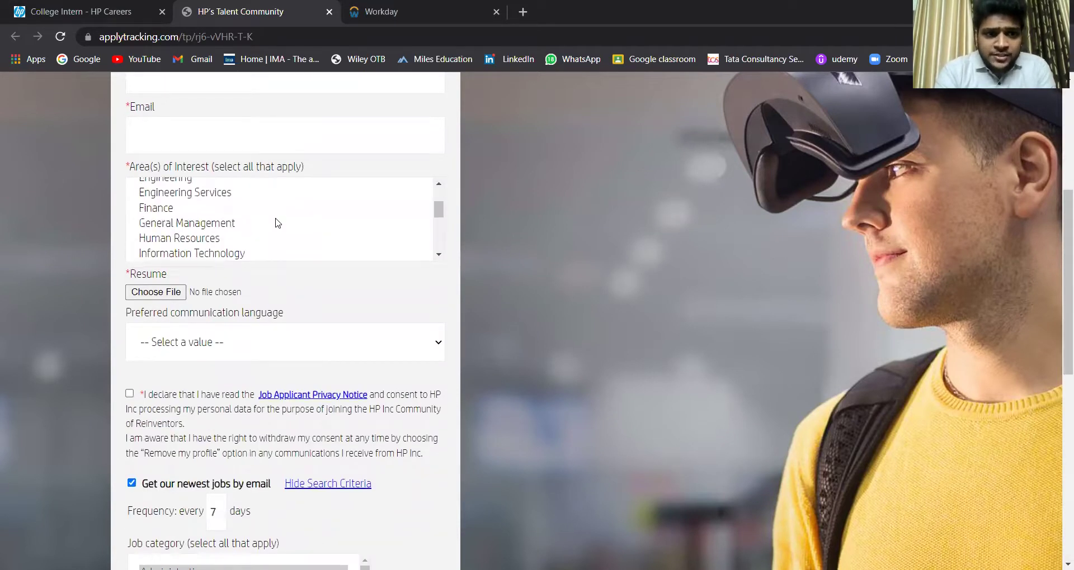
scroll(275, 223, down, 1)
right_click(275, 223)
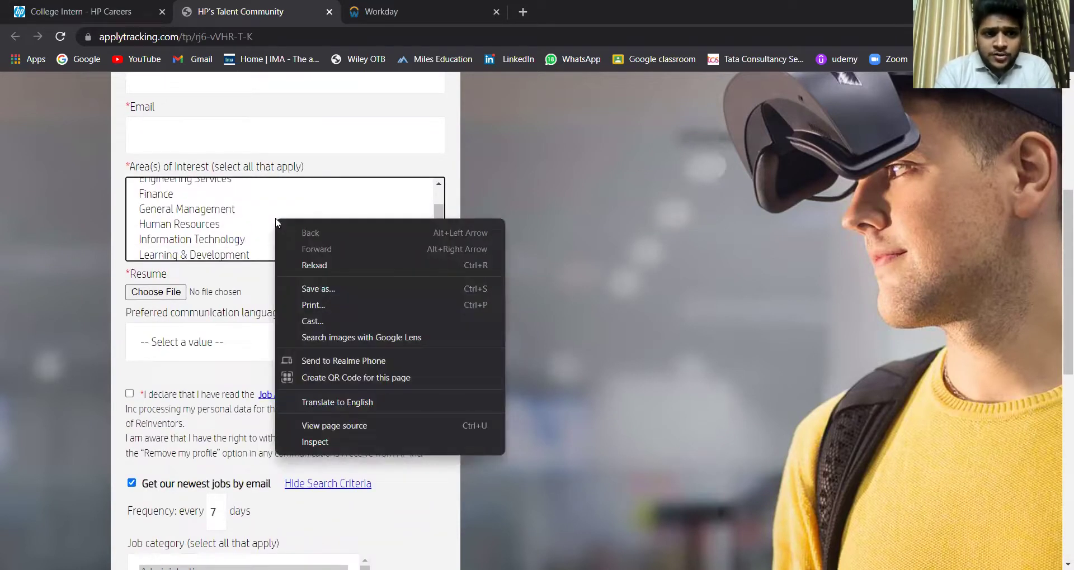
click(490, 157)
scroll(353, 213, down, 3)
scroll(356, 215, up, 1)
scroll(355, 215, up, 1)
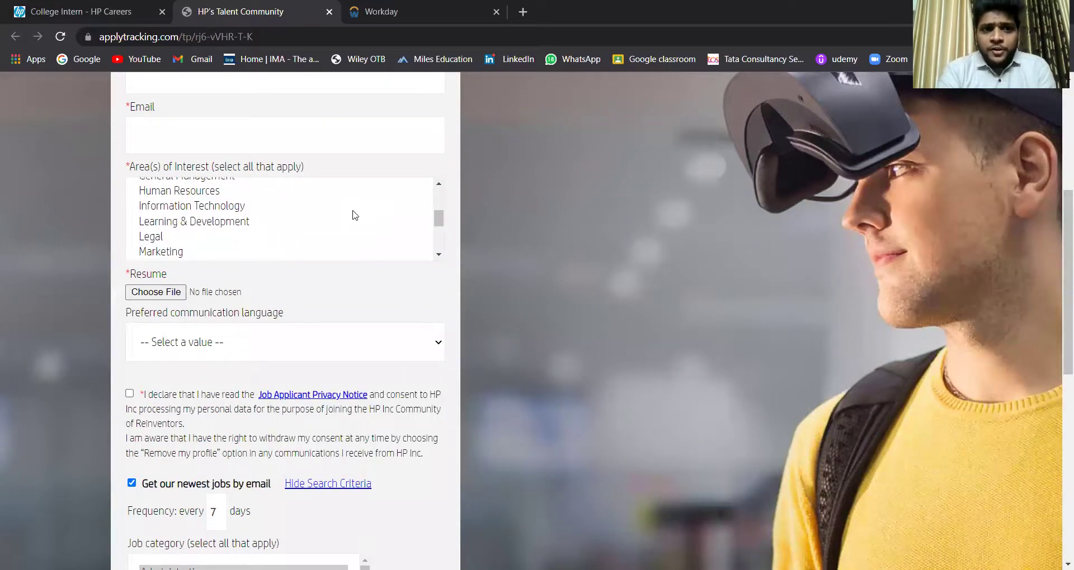
scroll(355, 215, up, 2)
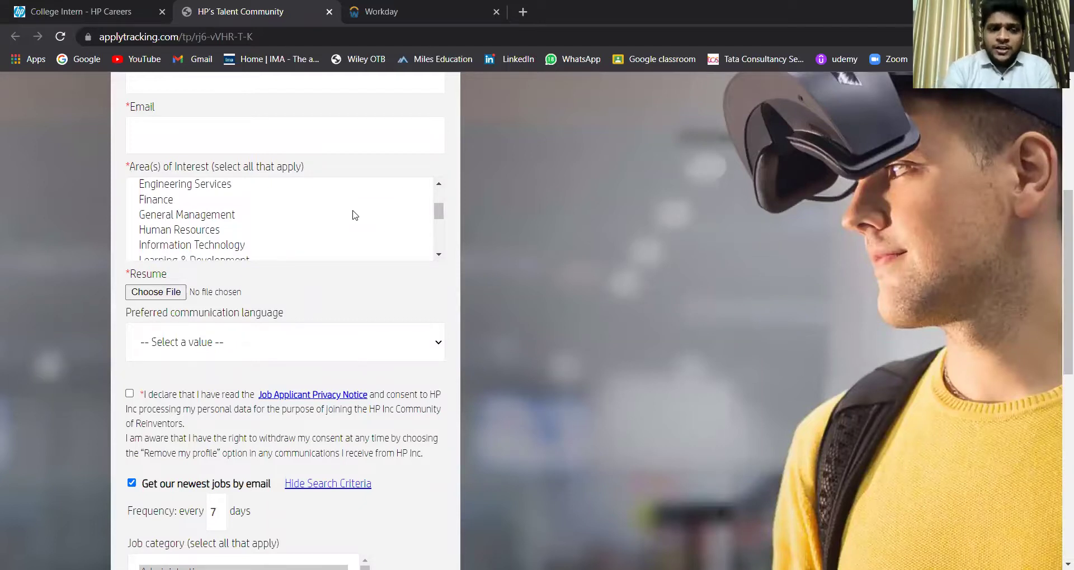
scroll(354, 214, down, 2)
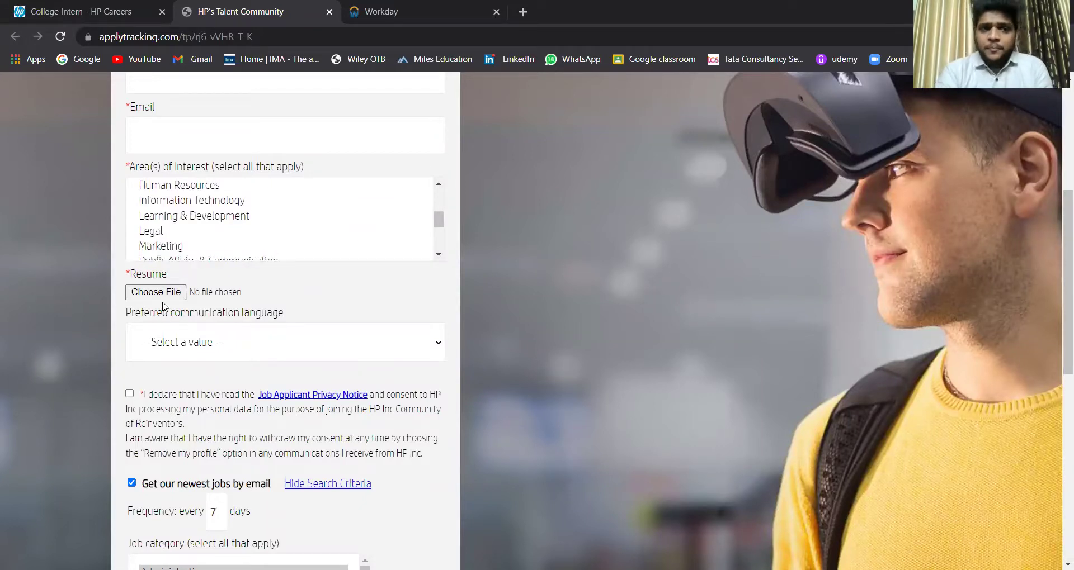
Step: Examine the form's resume, language and privacy consent fields and its job alert criteria for category, type and country
scroll(302, 304, down, 1)
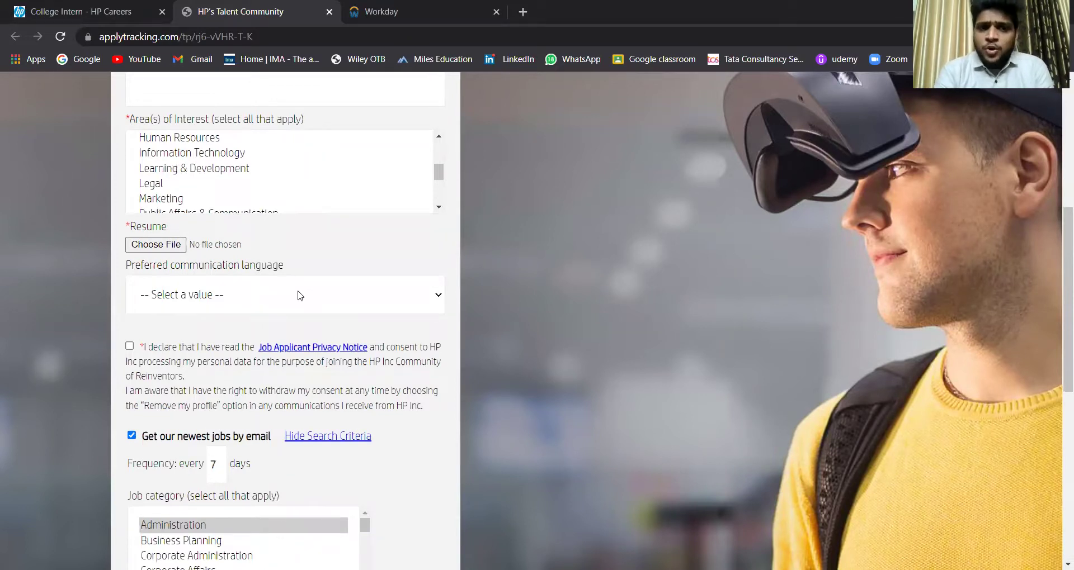
scroll(298, 295, down, 2)
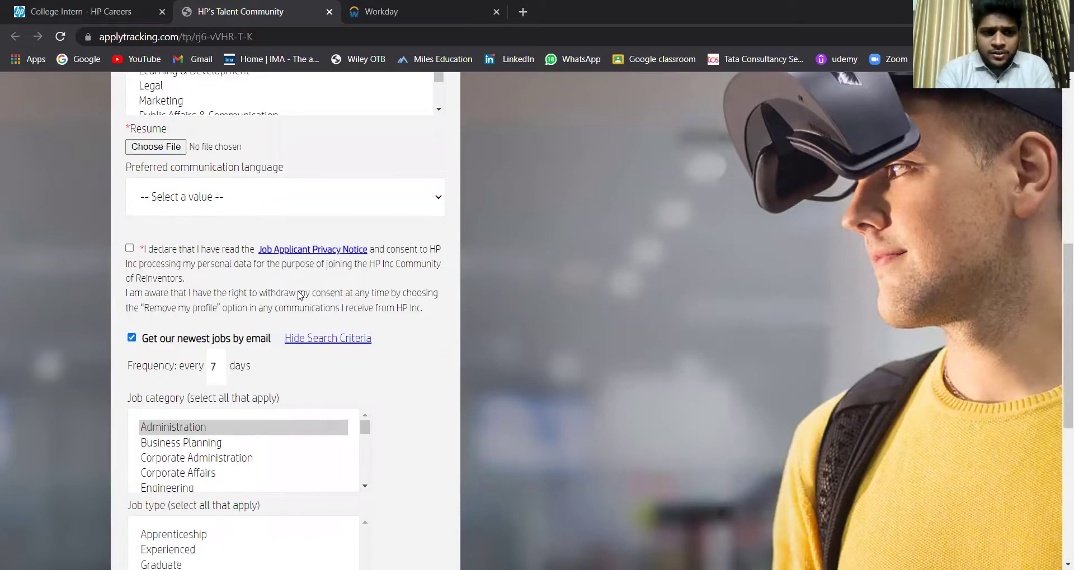
scroll(216, 300, down, 4)
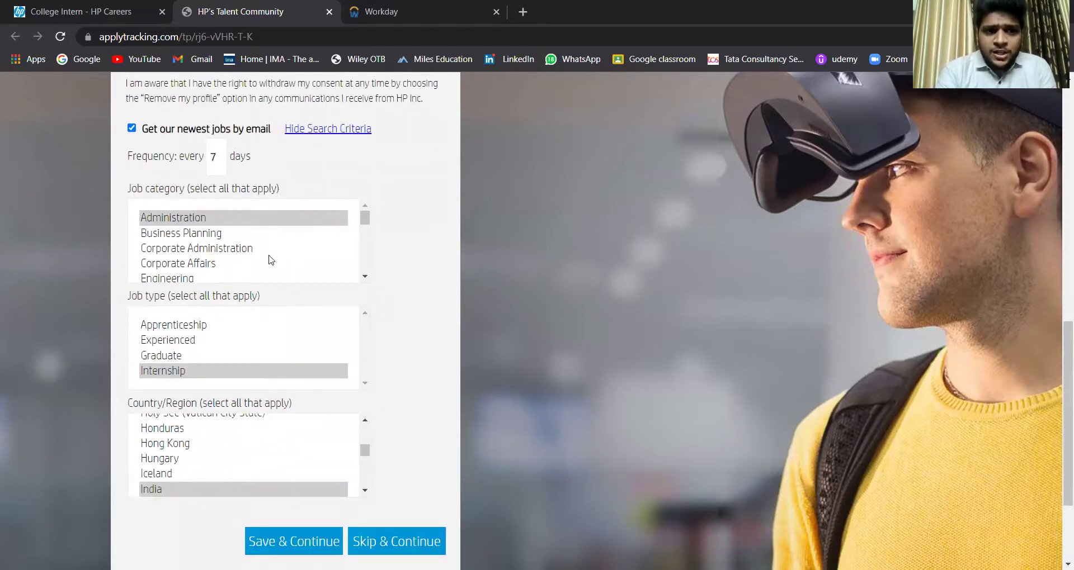
scroll(271, 261, down, 1)
scroll(272, 261, down, 1)
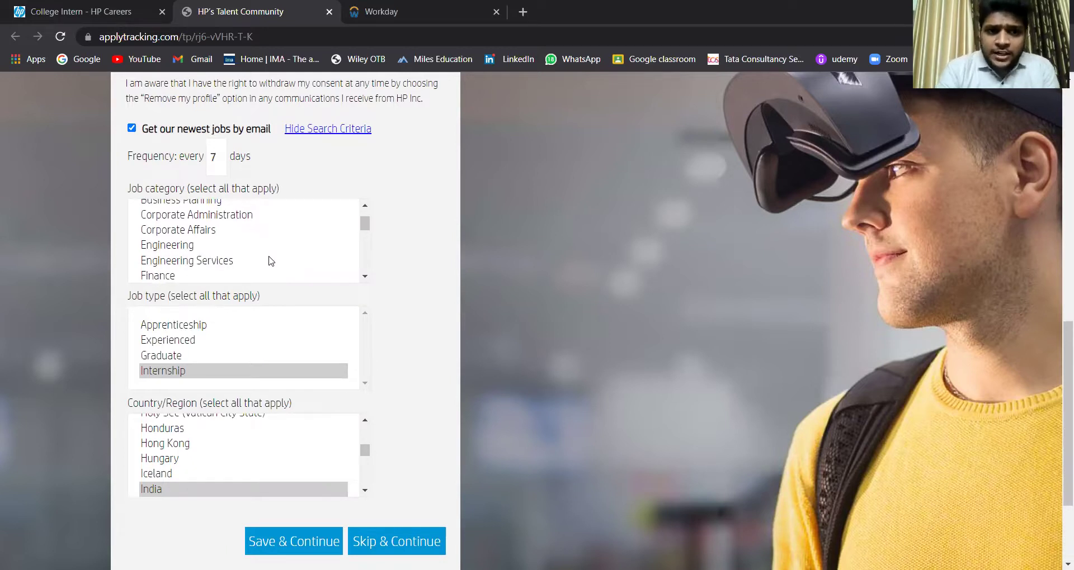
scroll(271, 261, down, 2)
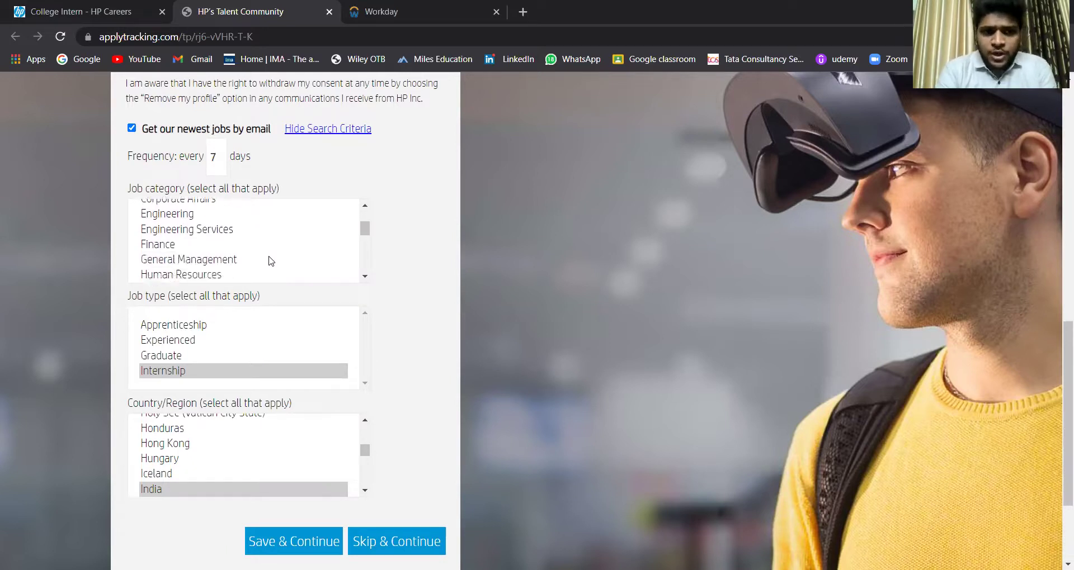
scroll(371, 305, down, 3)
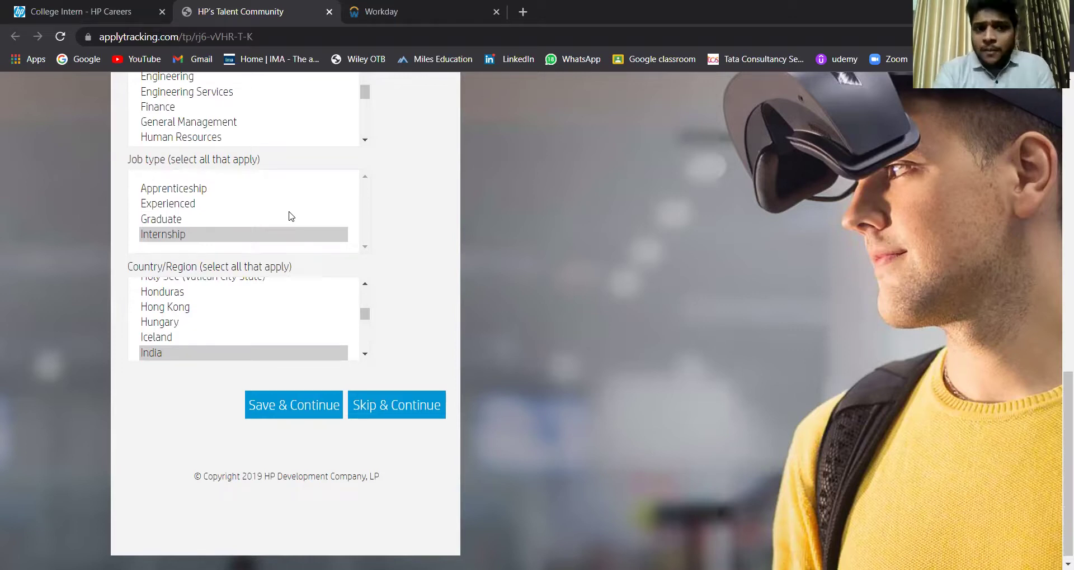
scroll(274, 278, down, 1)
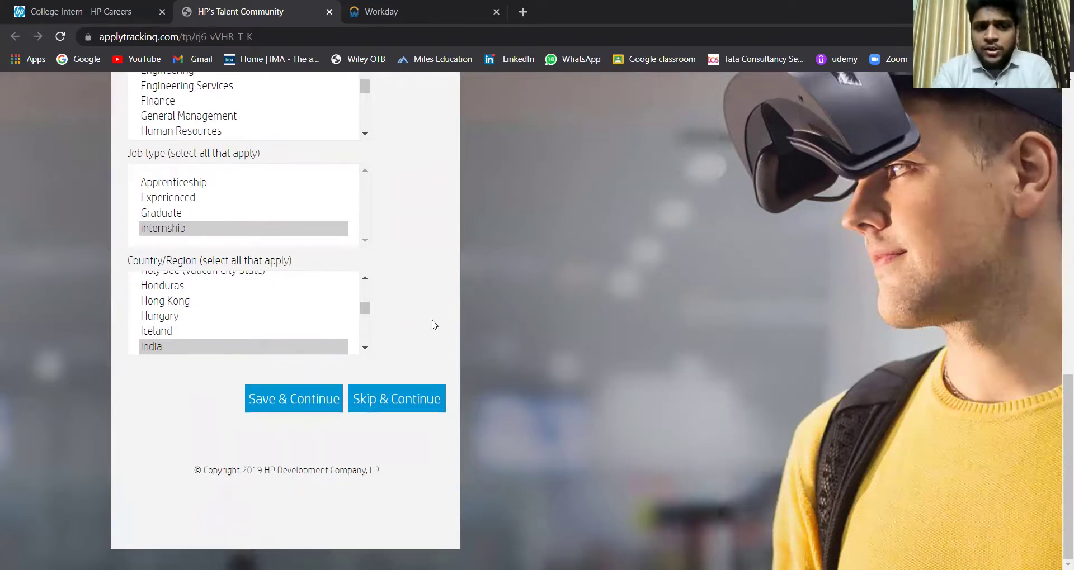
scroll(436, 325, up, 3)
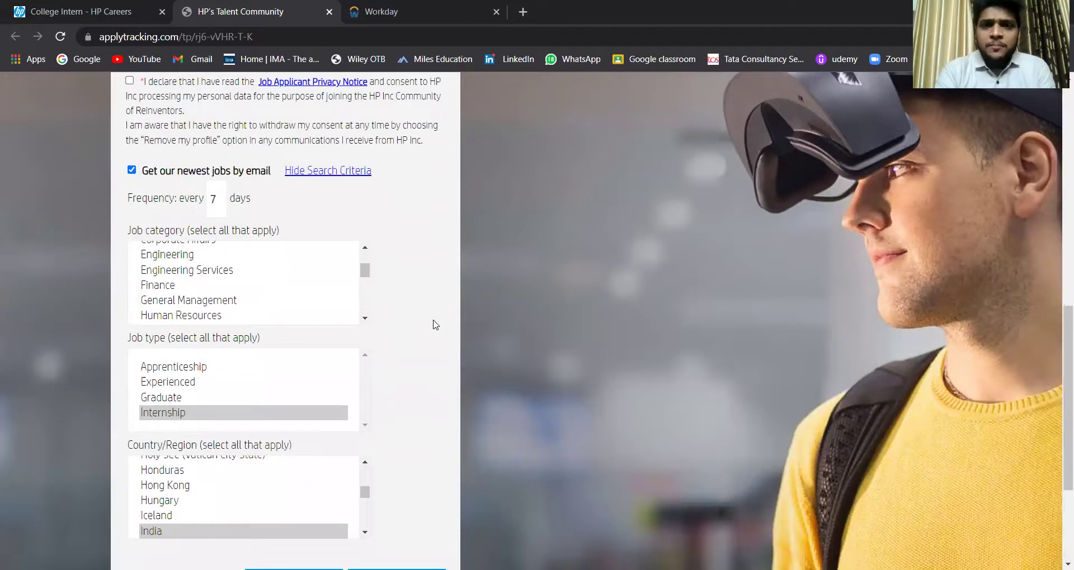
scroll(436, 325, up, 8)
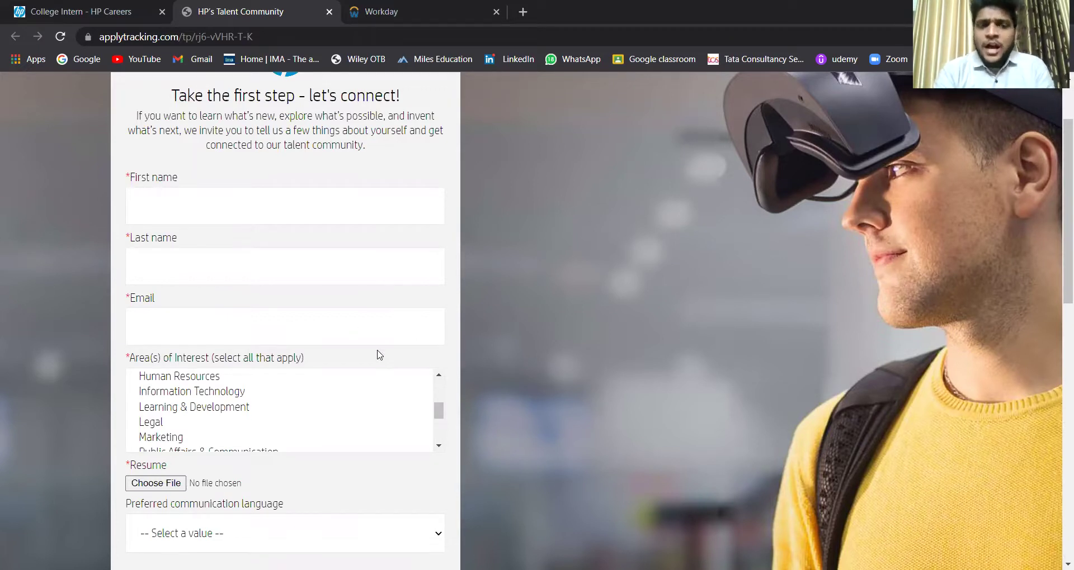
Step: Skip the talent community sign-up and continue to the job application
scroll(380, 355, down, 10)
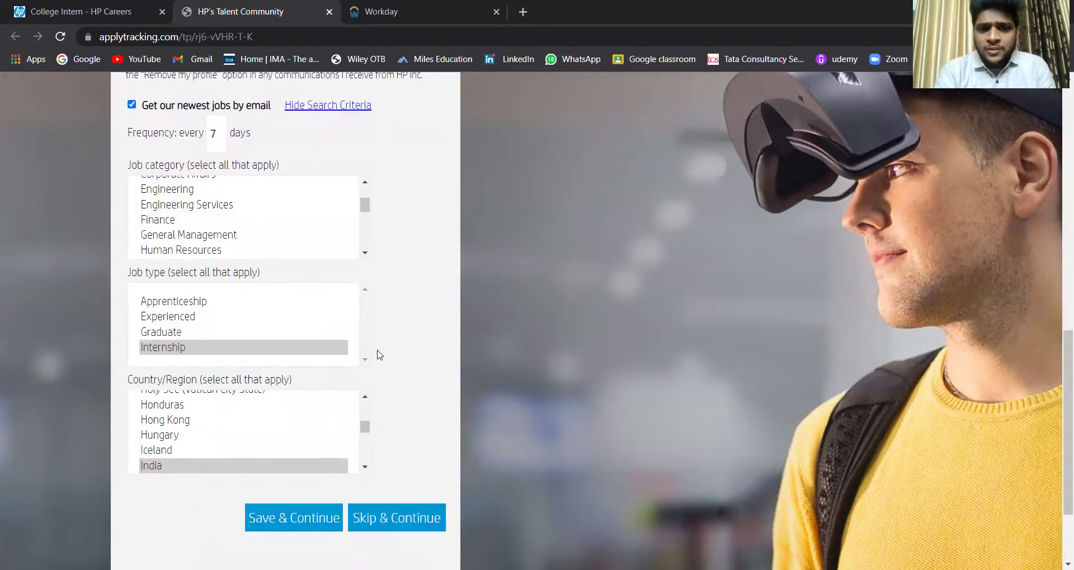
scroll(380, 355, down, 2)
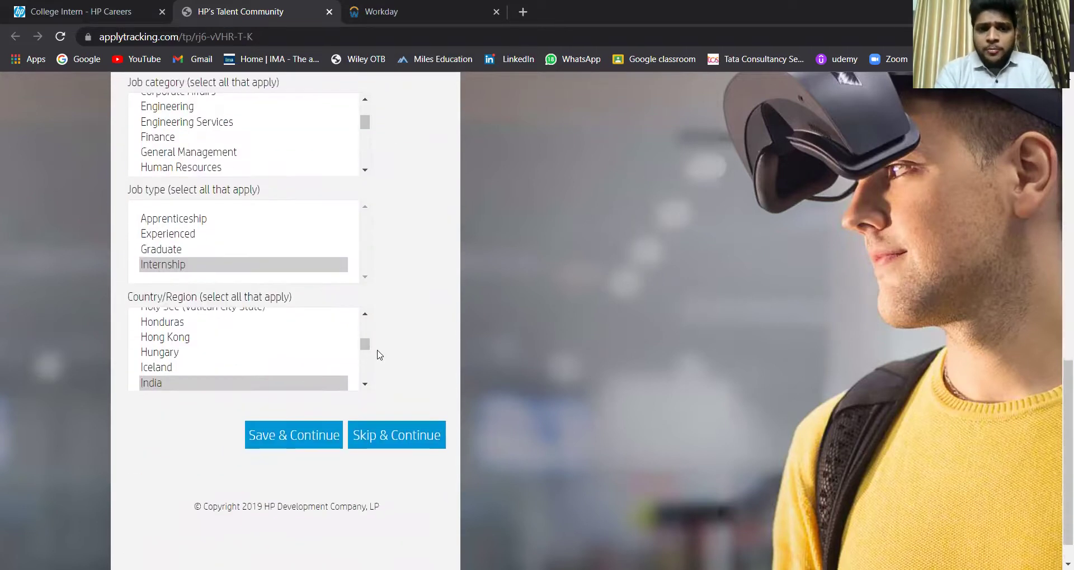
click(420, 435)
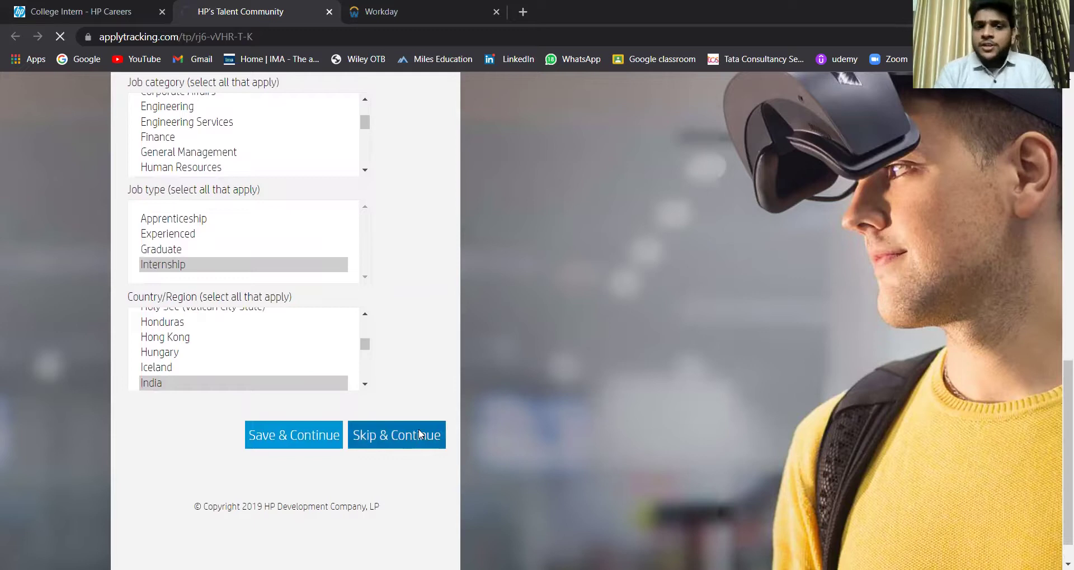
Step: Start the College Intern application with the manual option and close the extra Workday page
click(369, 12)
click(317, 8)
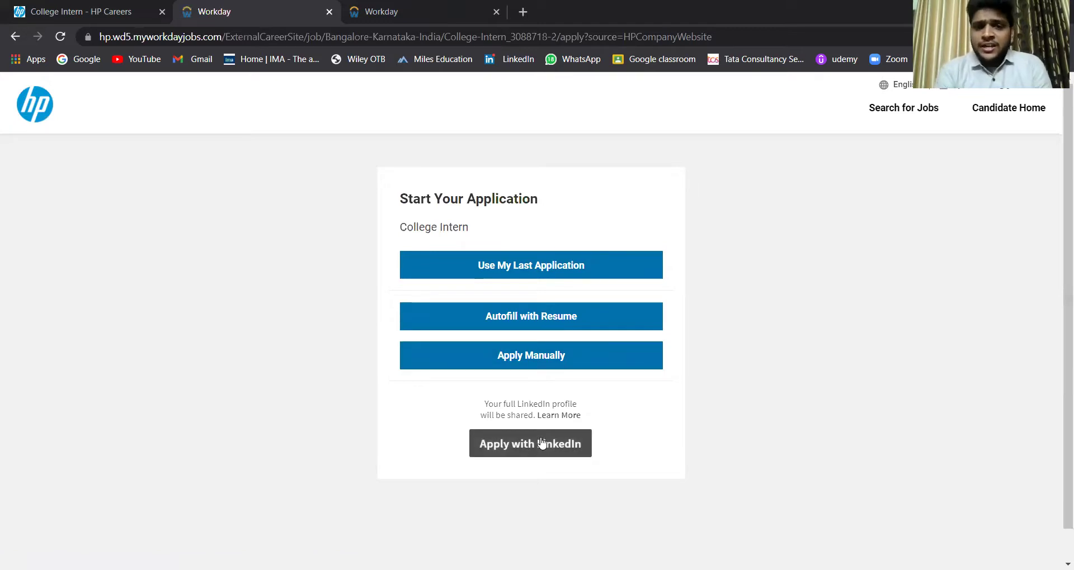
click(543, 369)
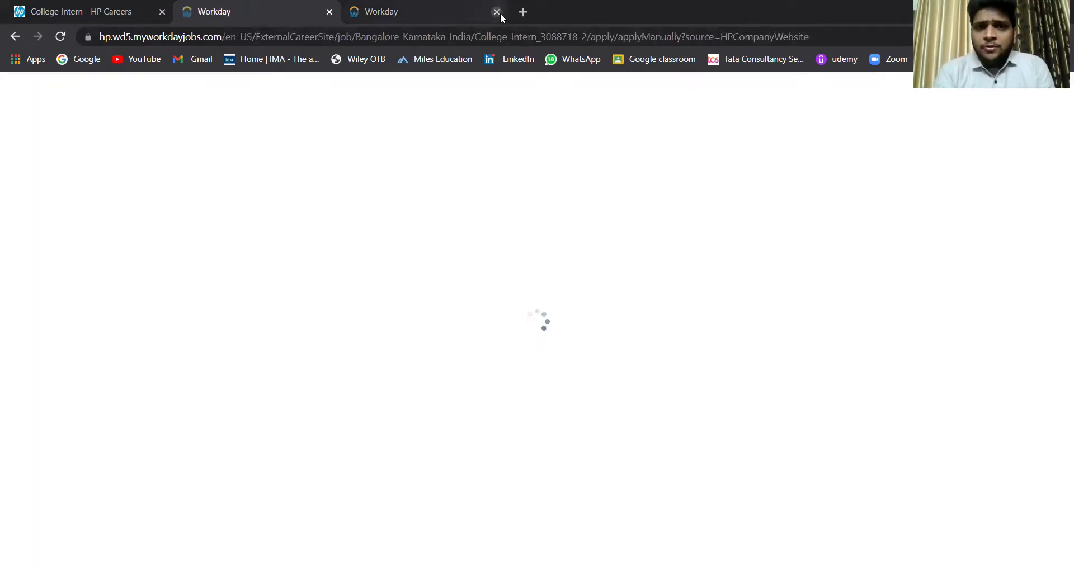
click(498, 11)
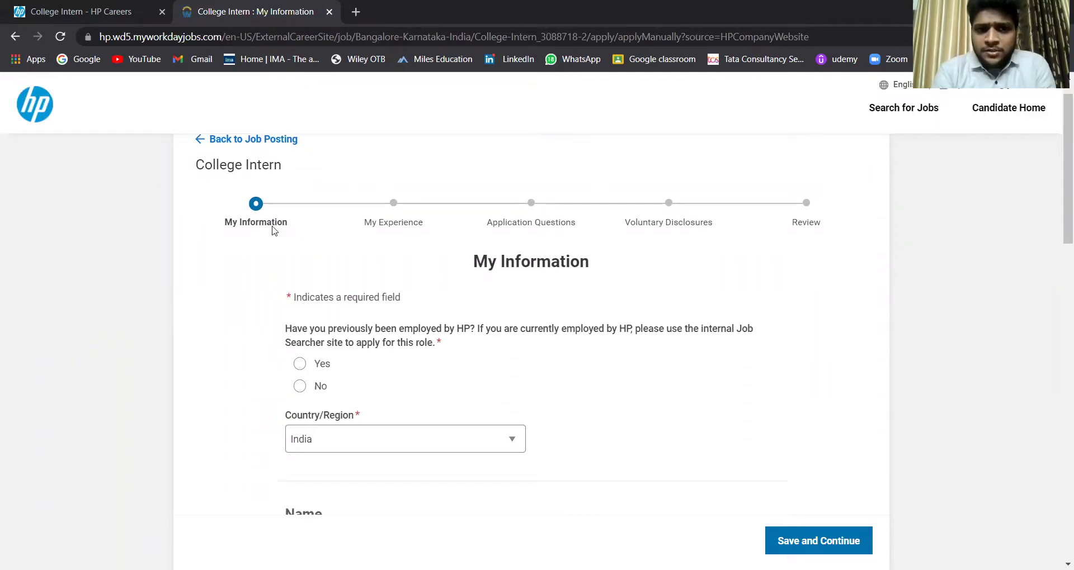
scroll(292, 256, down, 3)
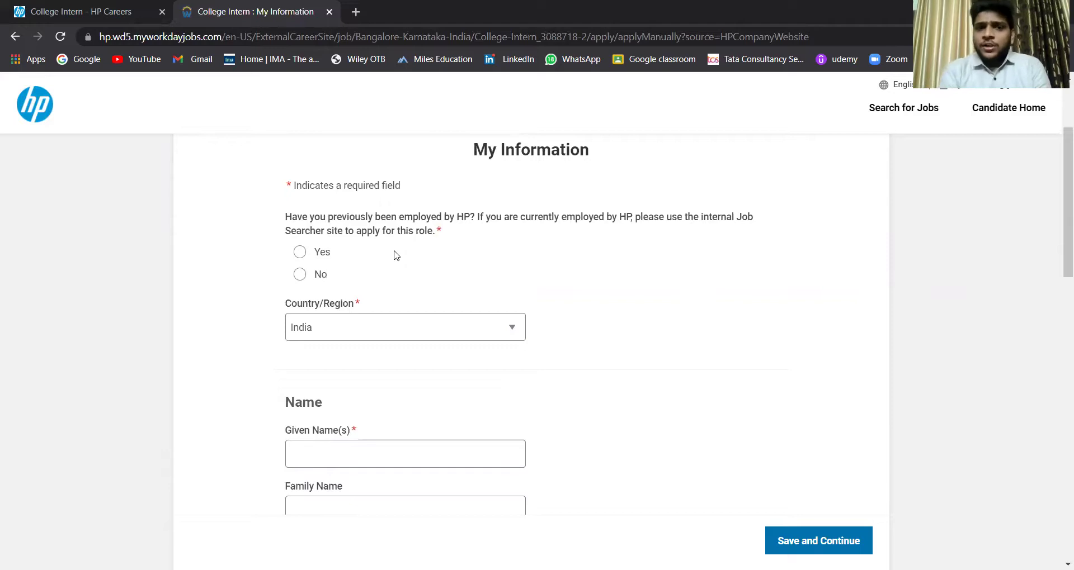
Step: Answer No to previous employment by HP and examine the form's name, address, email and phone fields
click(315, 274)
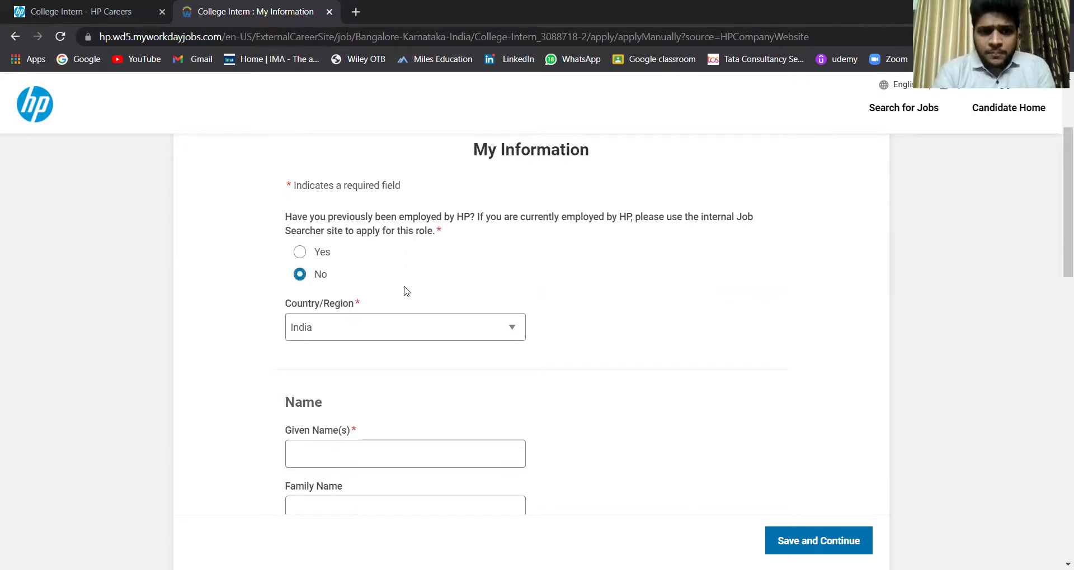
scroll(404, 289, down, 3)
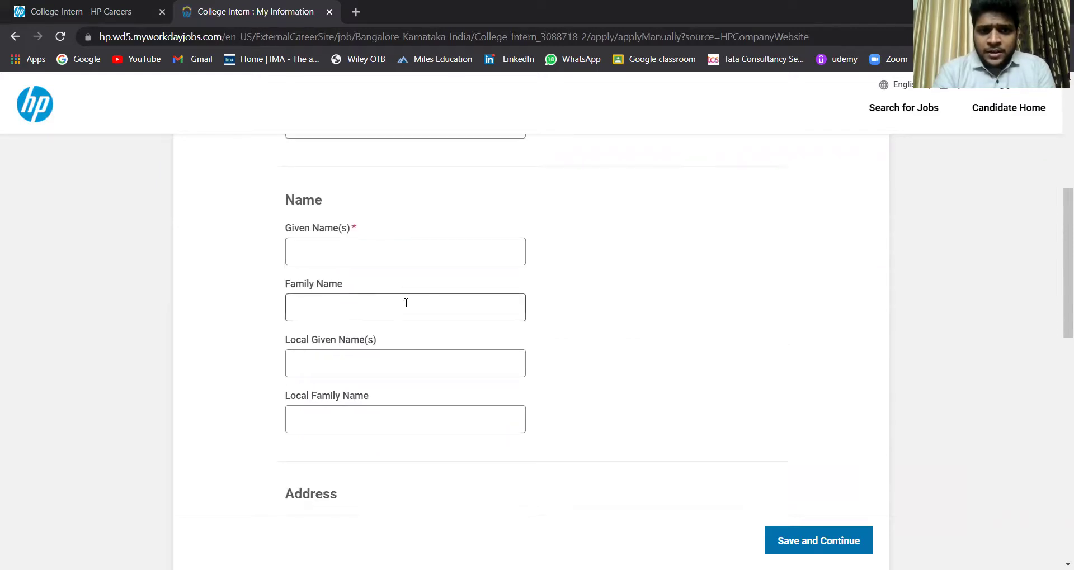
scroll(405, 302, down, 2)
scroll(417, 346, down, 5)
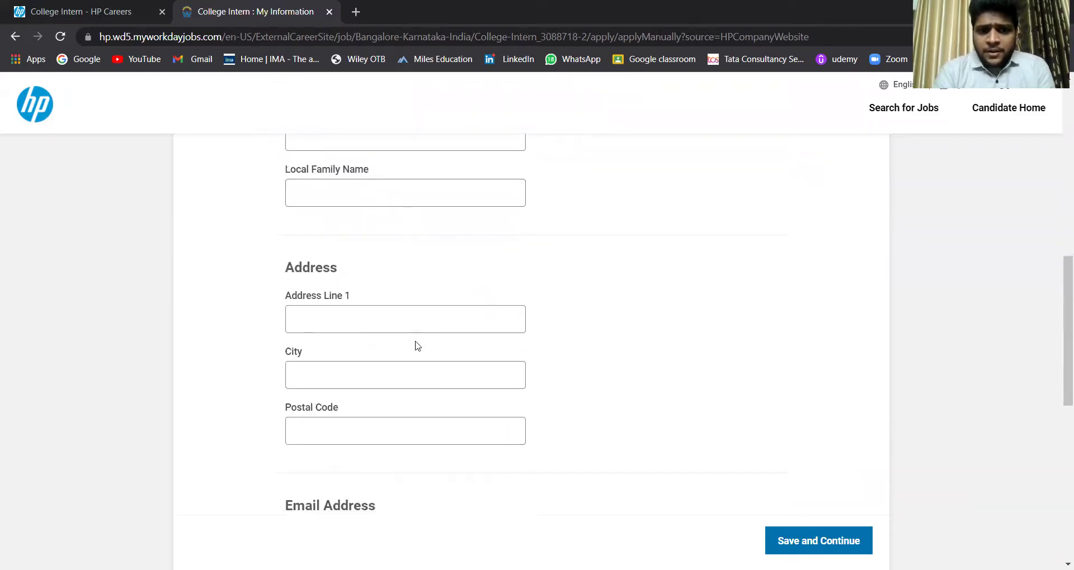
scroll(416, 346, down, 3)
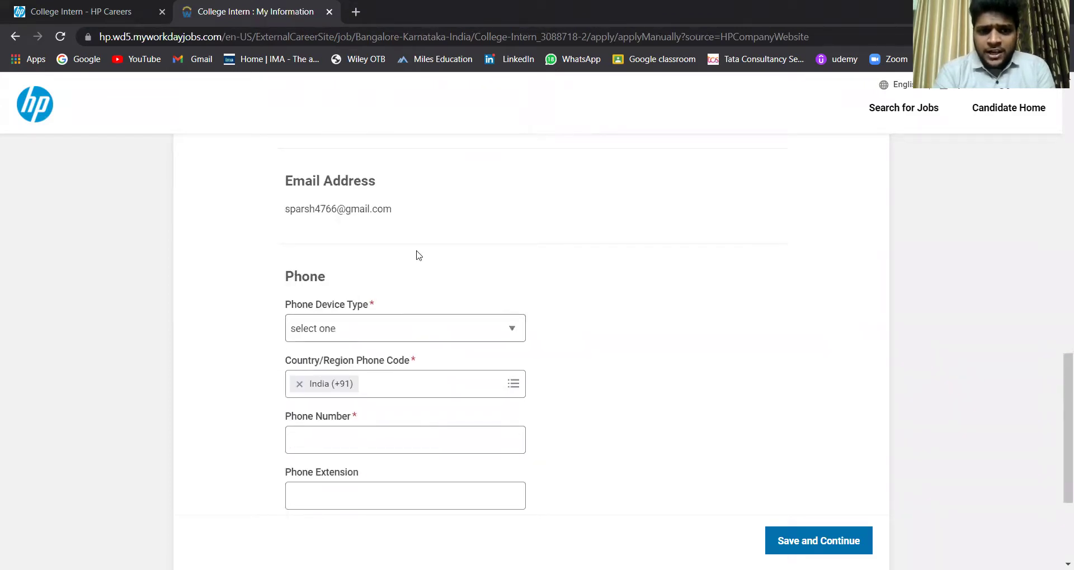
scroll(416, 255, down, 3)
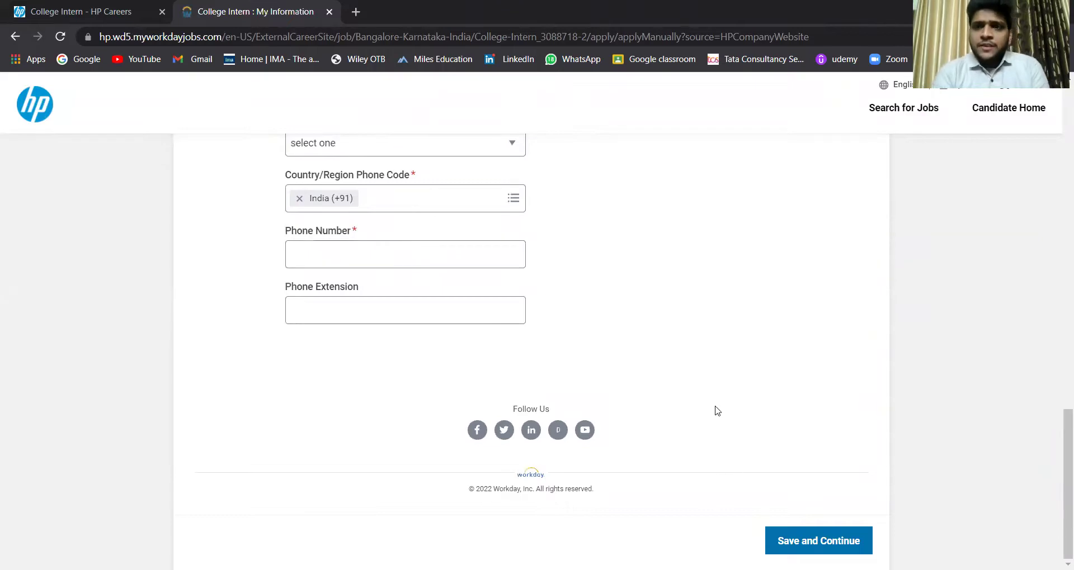
scroll(716, 411, up, 3)
scroll(716, 410, up, 10)
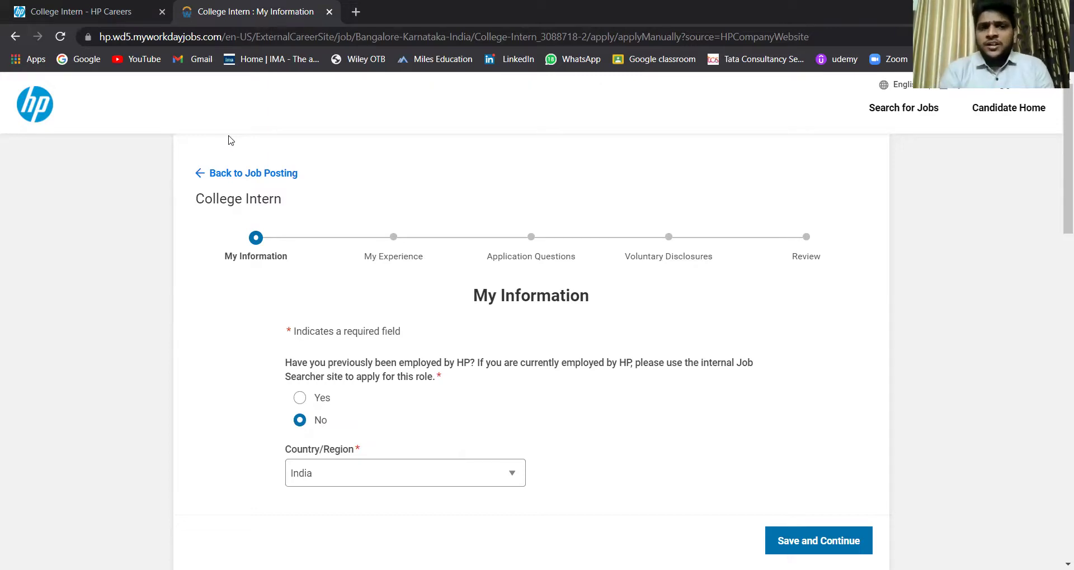
Step: Return to the College Intern posting and review its location, category, responsibilities and education requirements
click(84, 10)
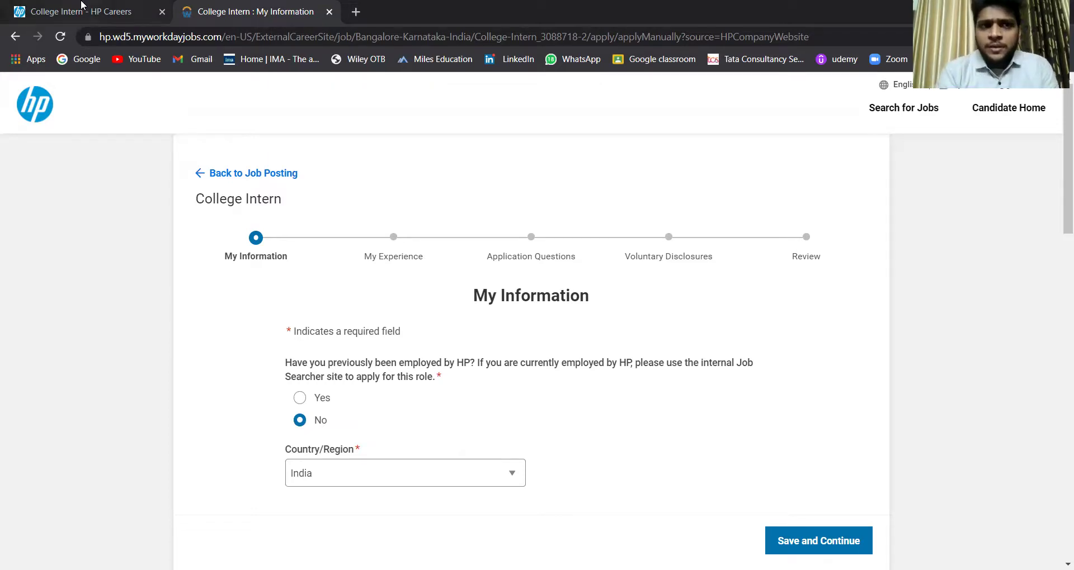
scroll(319, 244, down, 2)
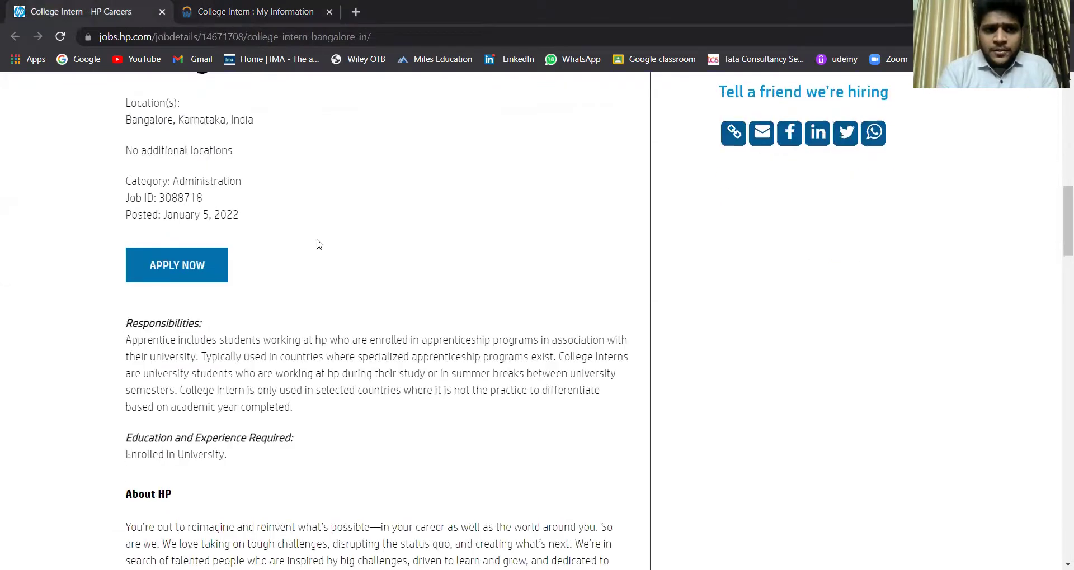
scroll(316, 243, down, 2)
scroll(287, 244, up, 3)
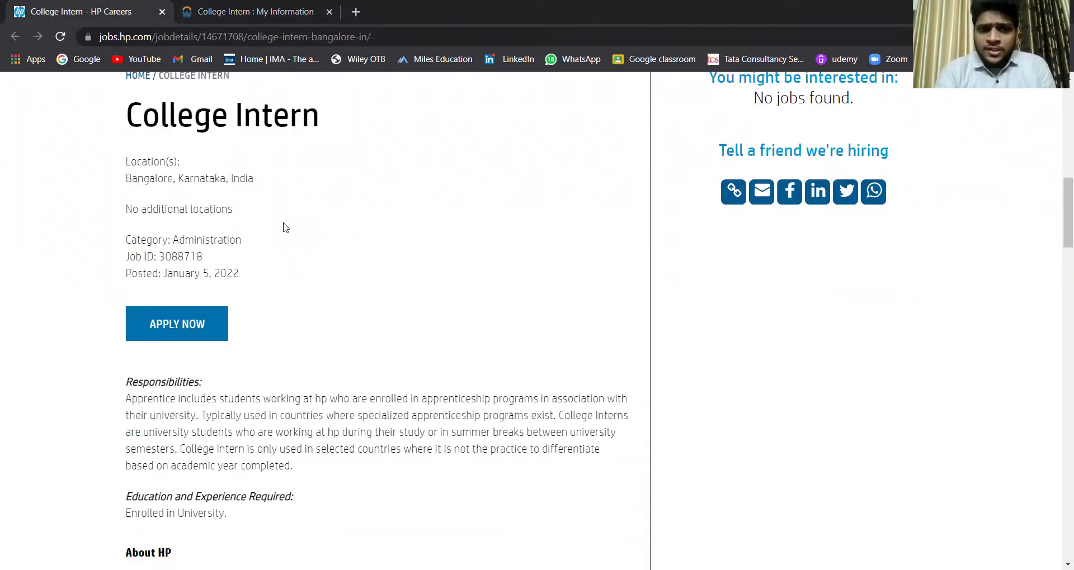
scroll(283, 224, down, 2)
right_click(284, 223)
click(260, 190)
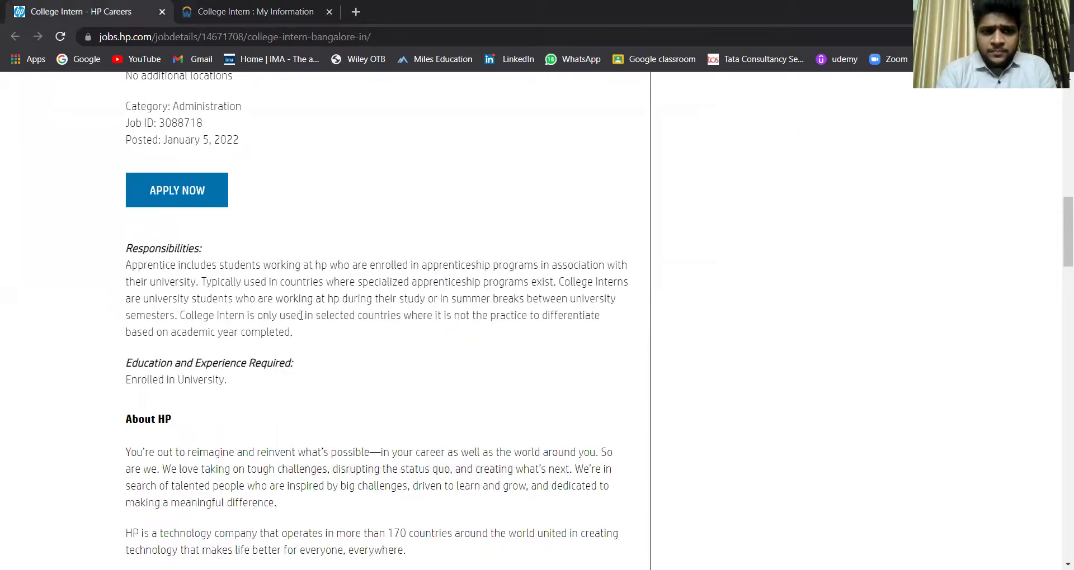
Step: Examine the posting page's talent community form, including its contact, area of interest, experience level, resume and privacy consent fields
scroll(301, 315, down, 10)
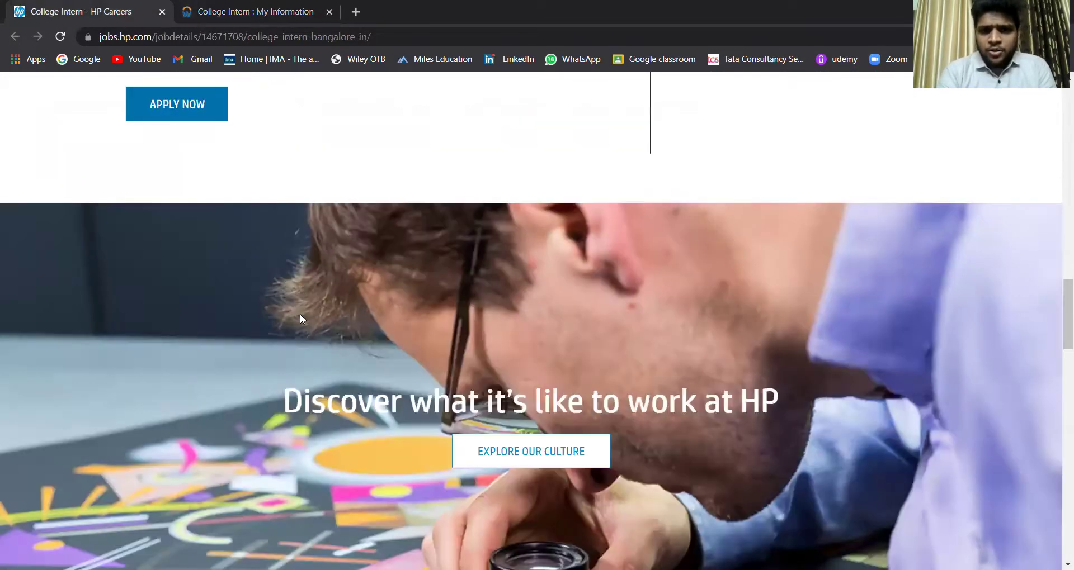
scroll(301, 319, down, 5)
scroll(300, 319, down, 7)
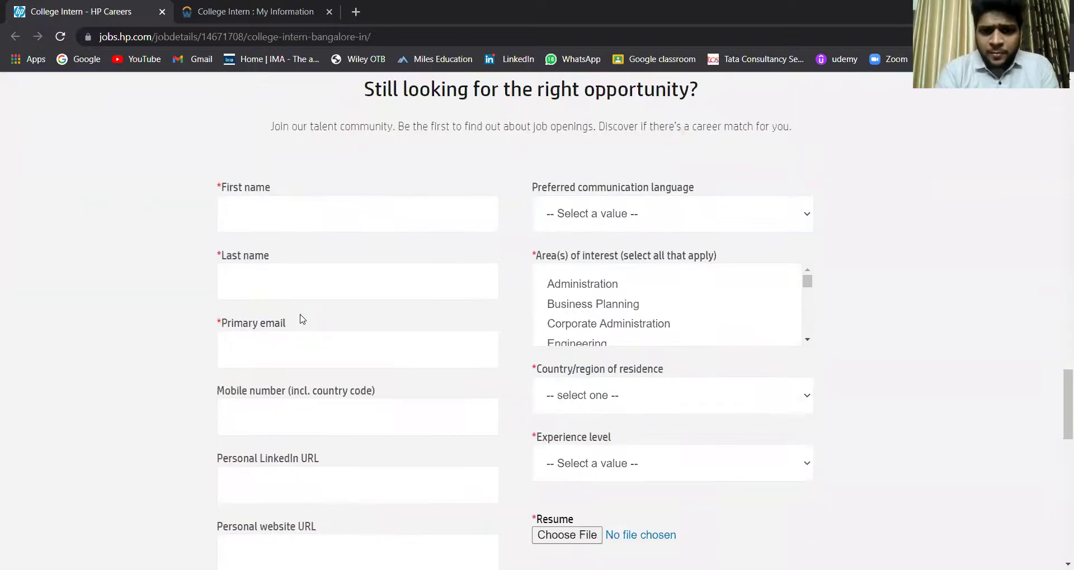
scroll(413, 241, down, 2)
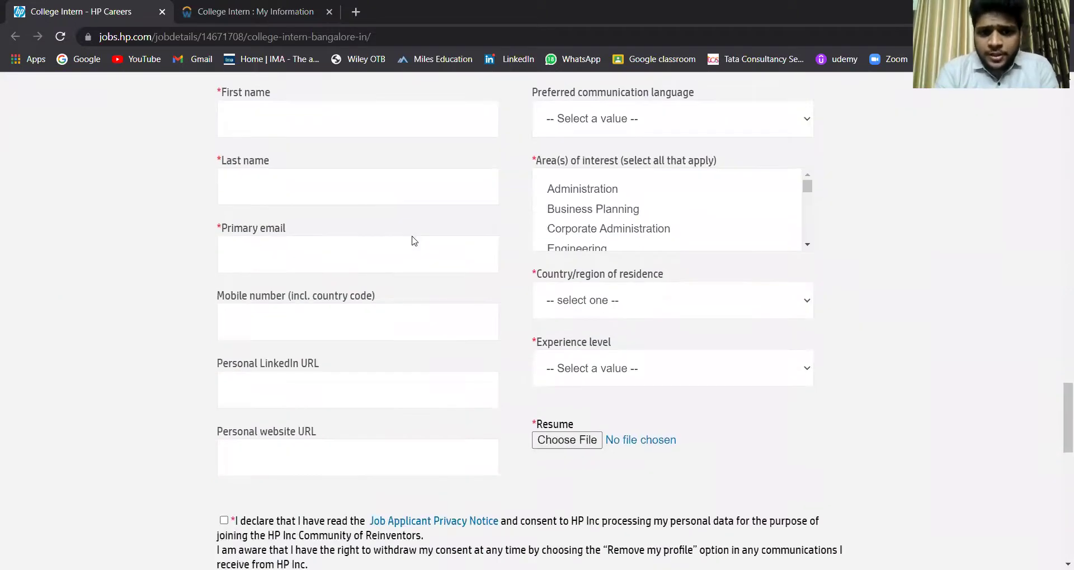
scroll(414, 241, down, 4)
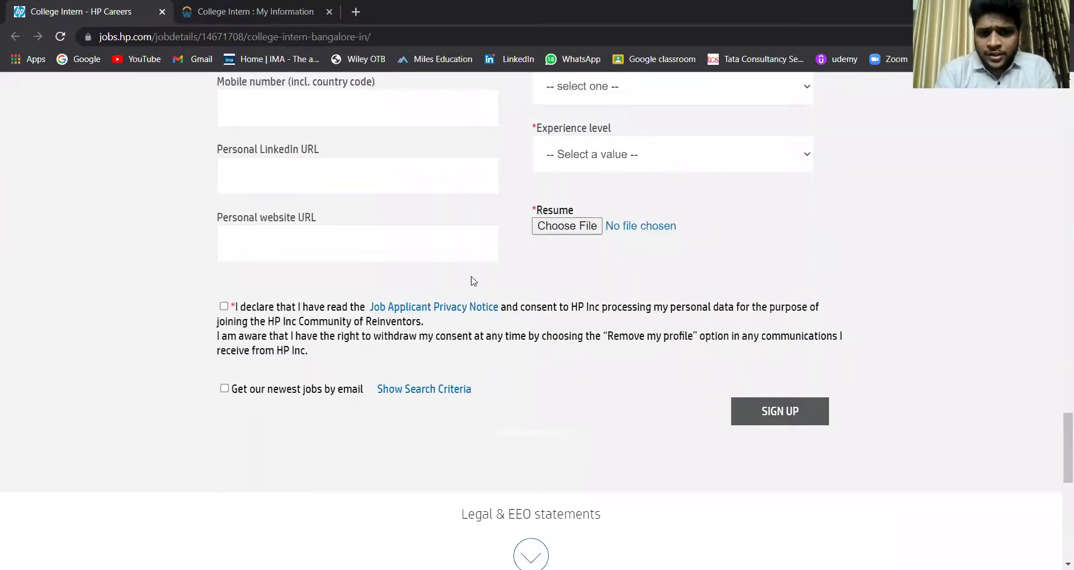
scroll(474, 281, down, 5)
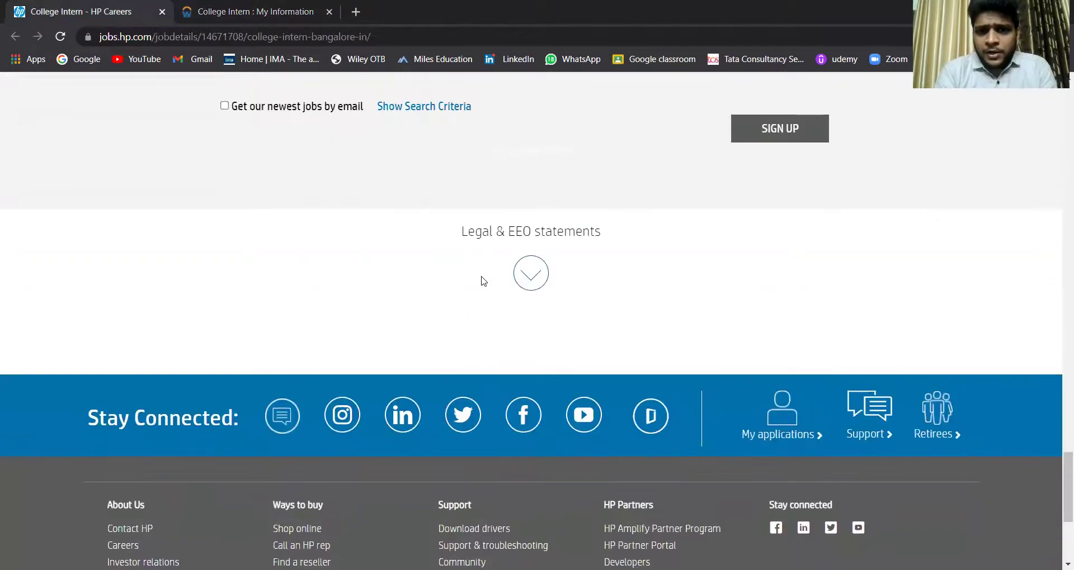
Step: Expand the Legal & EEO statements and read the Equal Opportunity Employer, pay transparency and Accessibility sections
click(526, 272)
scroll(599, 281, down, 4)
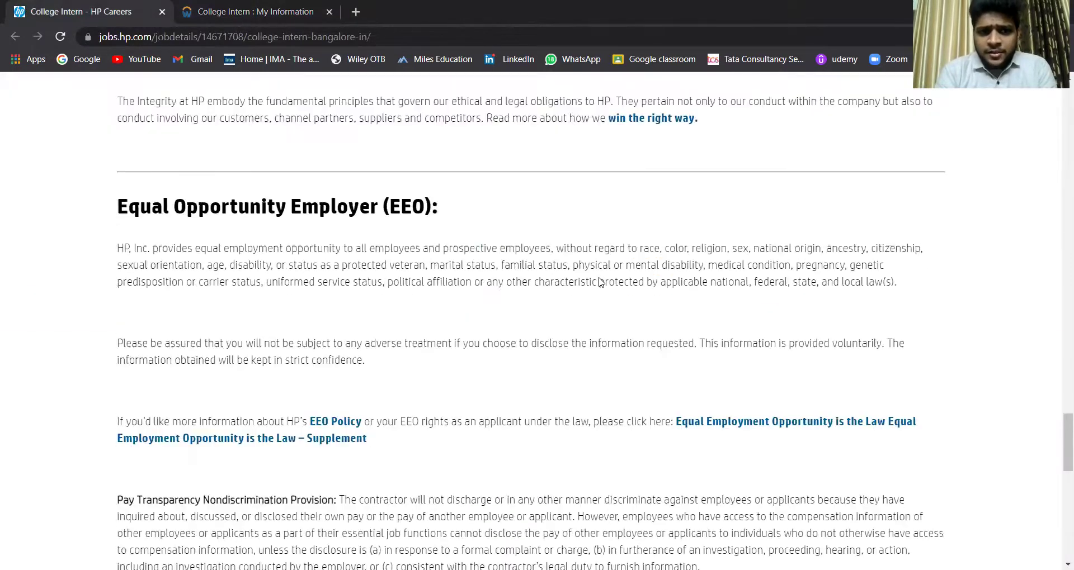
scroll(599, 280, down, 6)
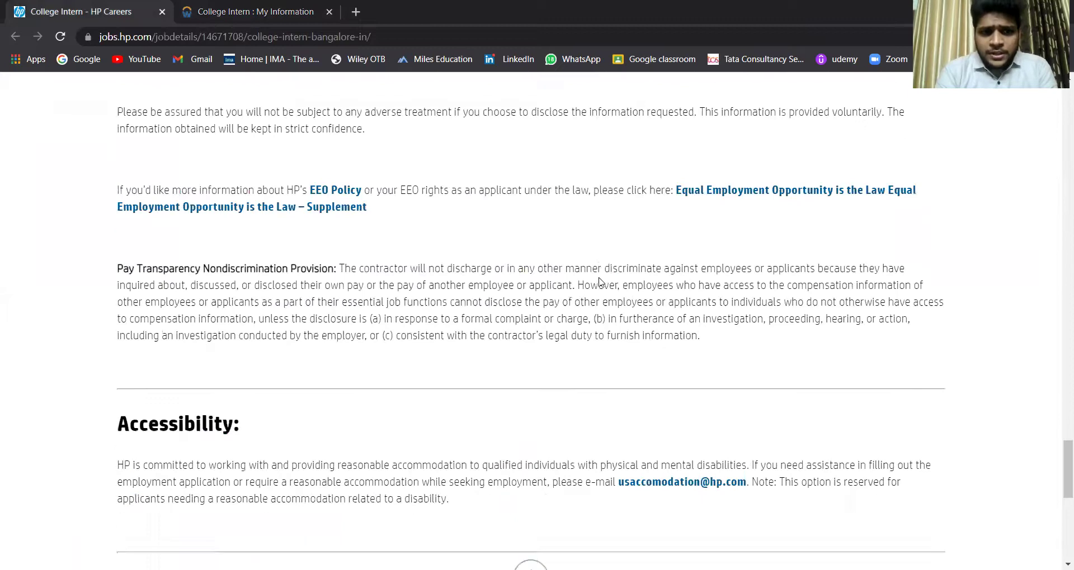
scroll(600, 282, up, 4)
scroll(600, 281, up, 10)
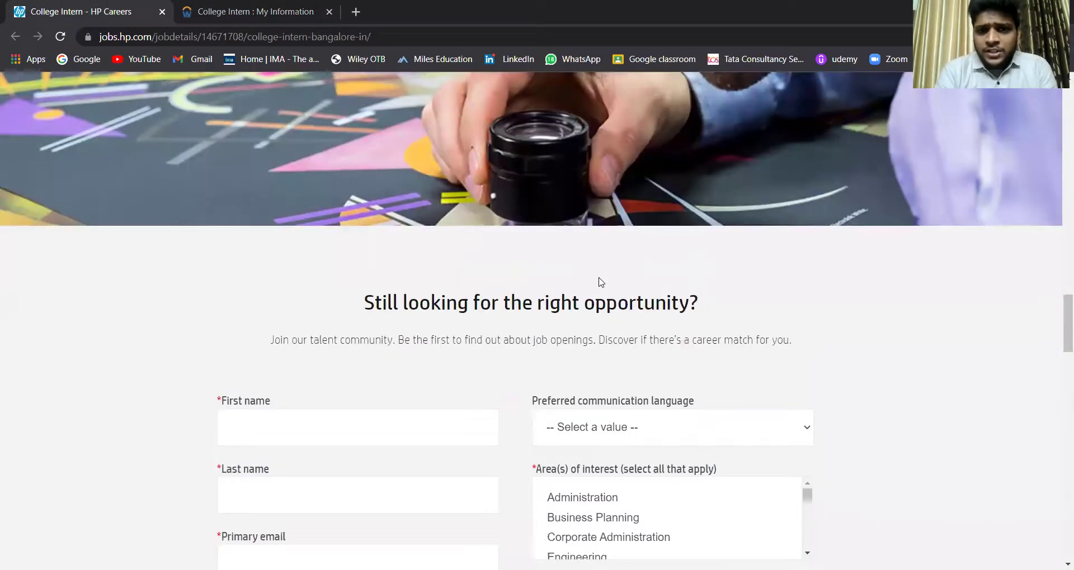
scroll(600, 281, up, 15)
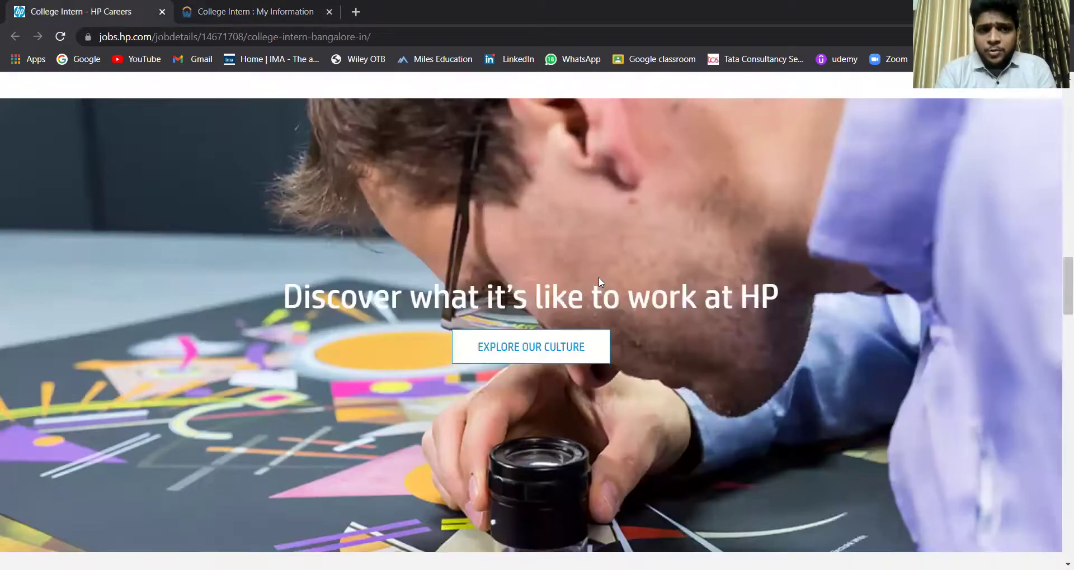
scroll(599, 280, up, 10)
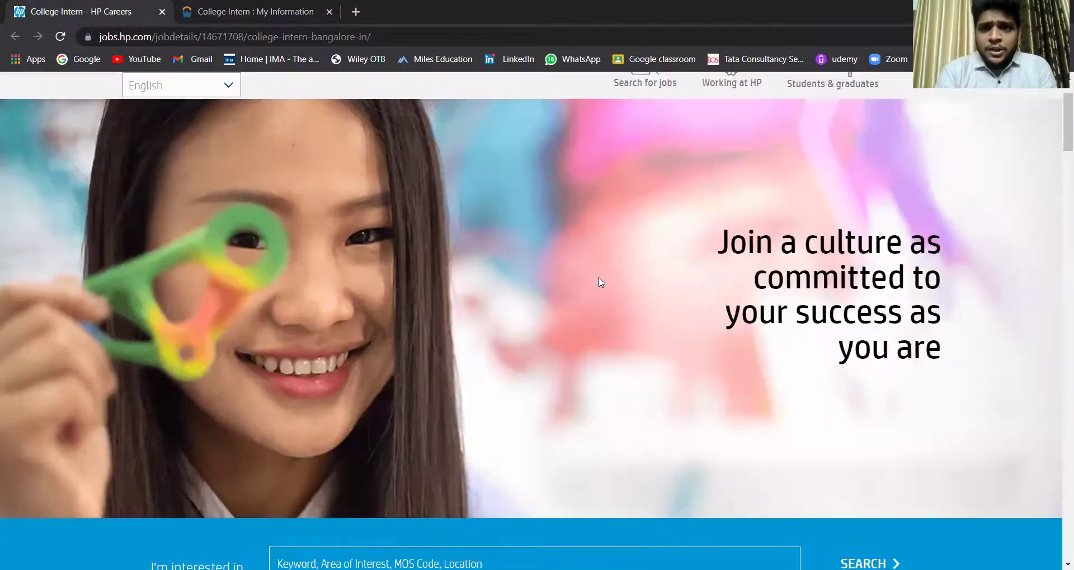
drag(600, 283, 717, 235)
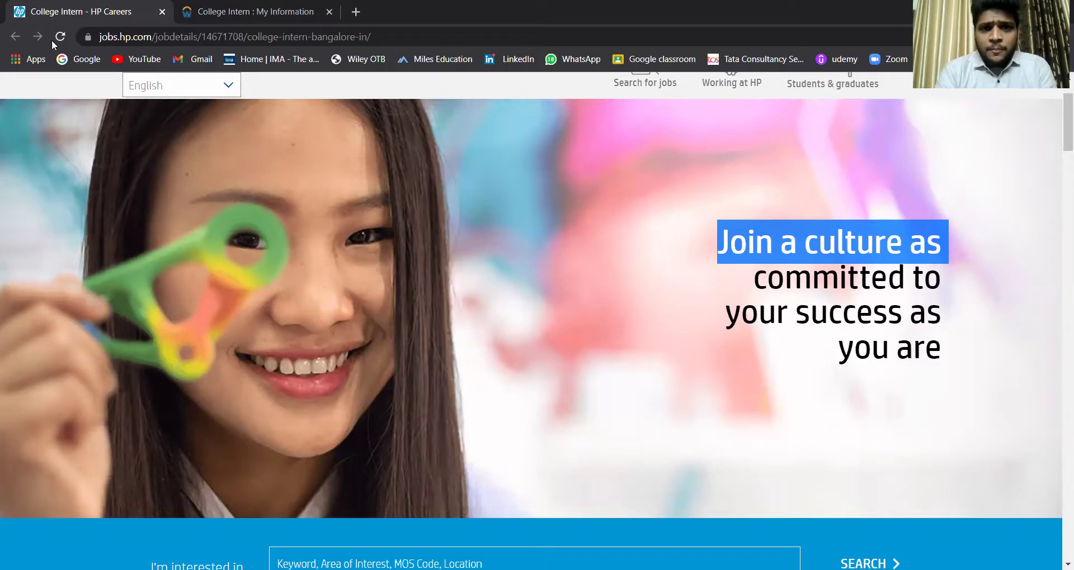
click(311, 167)
scroll(312, 167, up, 2)
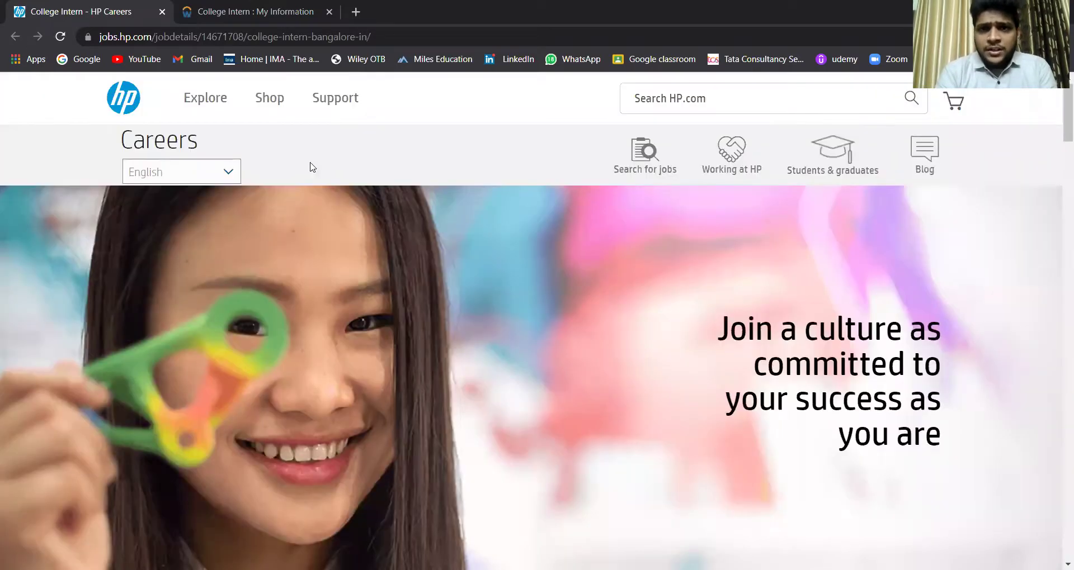
Step: Search Google for "hp" in a new browser tab and open the HP India home page from the results
click(358, 12)
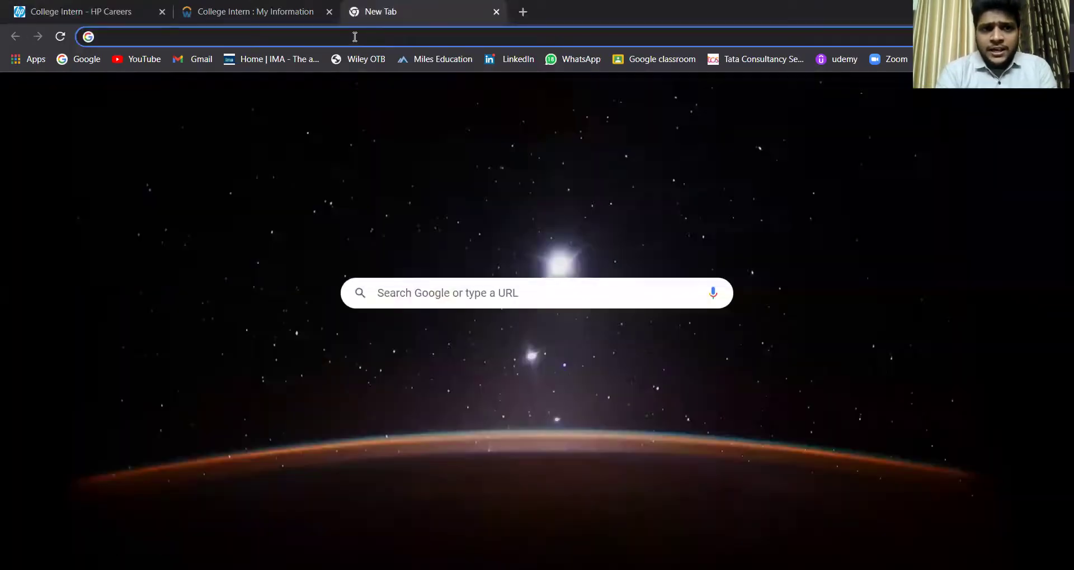
click(355, 37)
text(hp)
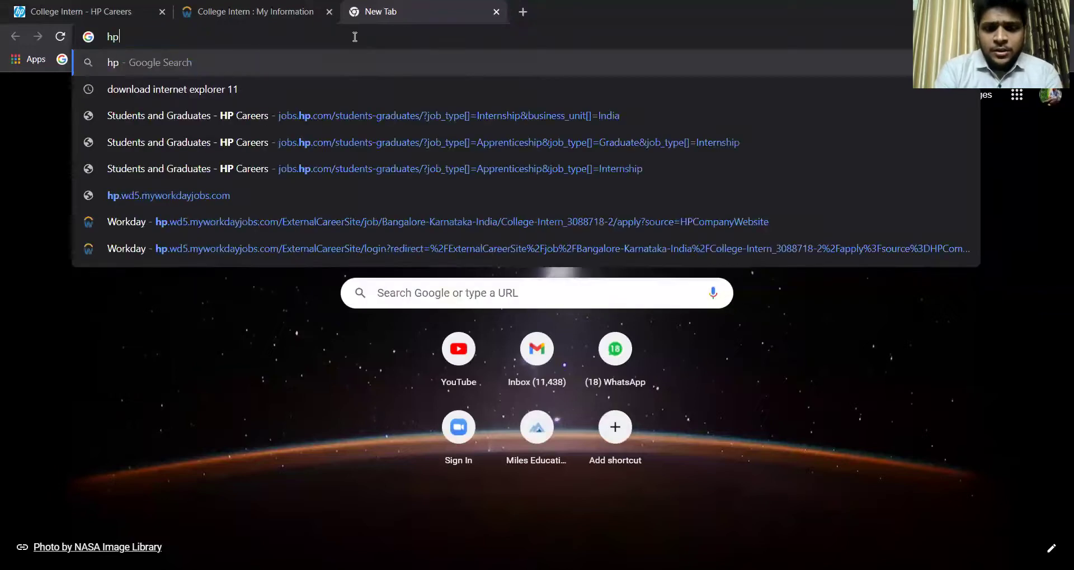
key(Return)
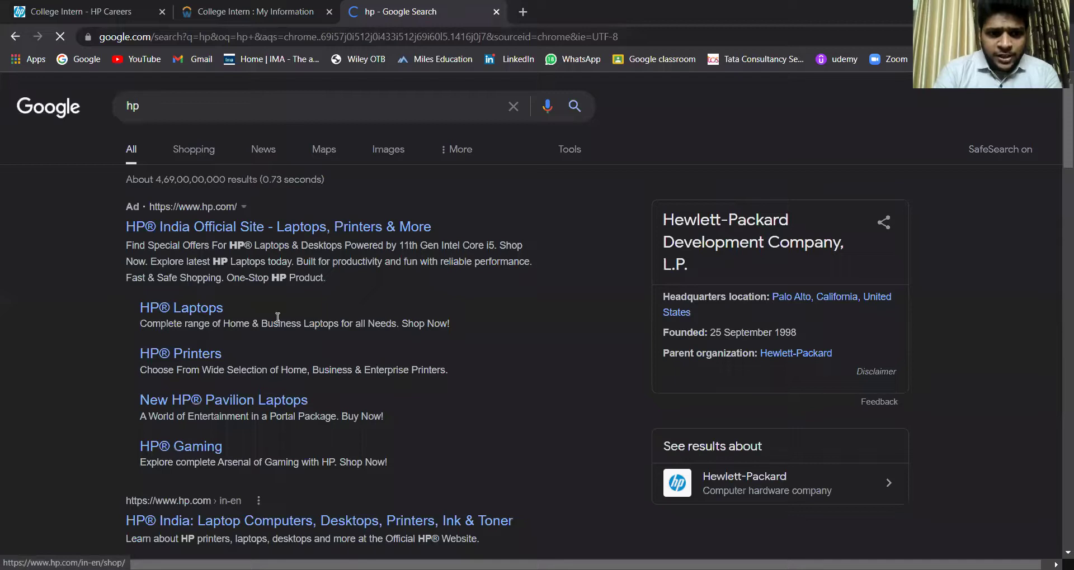
click(284, 519)
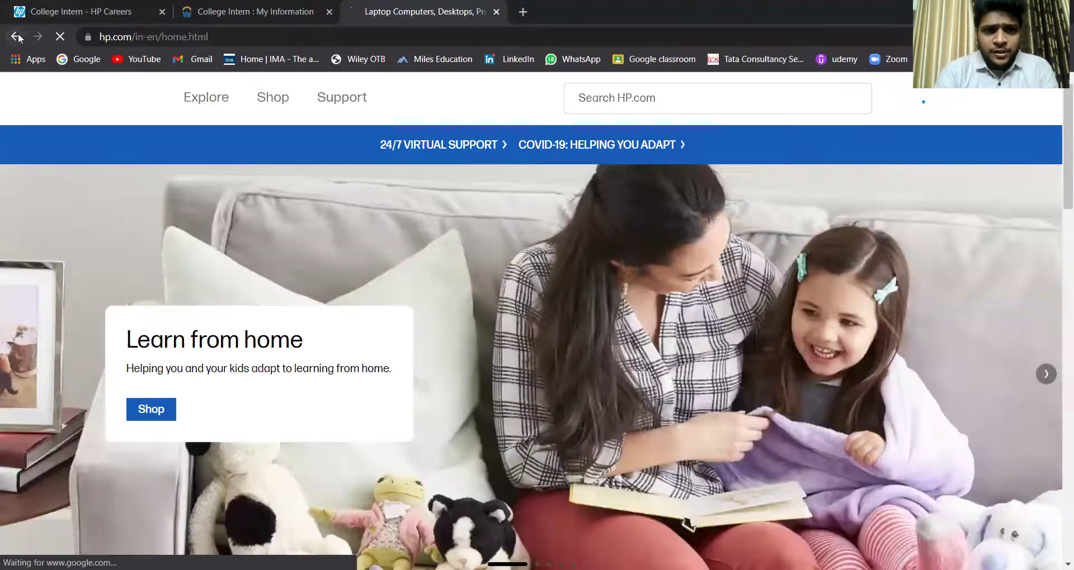
Step: Go back to the Google results, search for "hp official website" and open the HP India Official Site
click(18, 37)
click(225, 106)
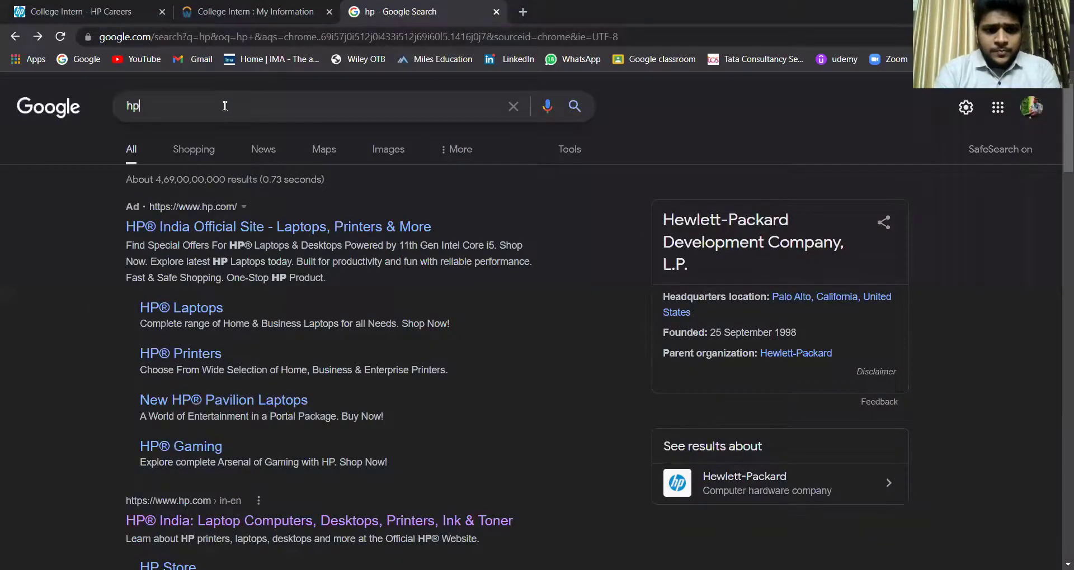
text(d)
text(fficial)
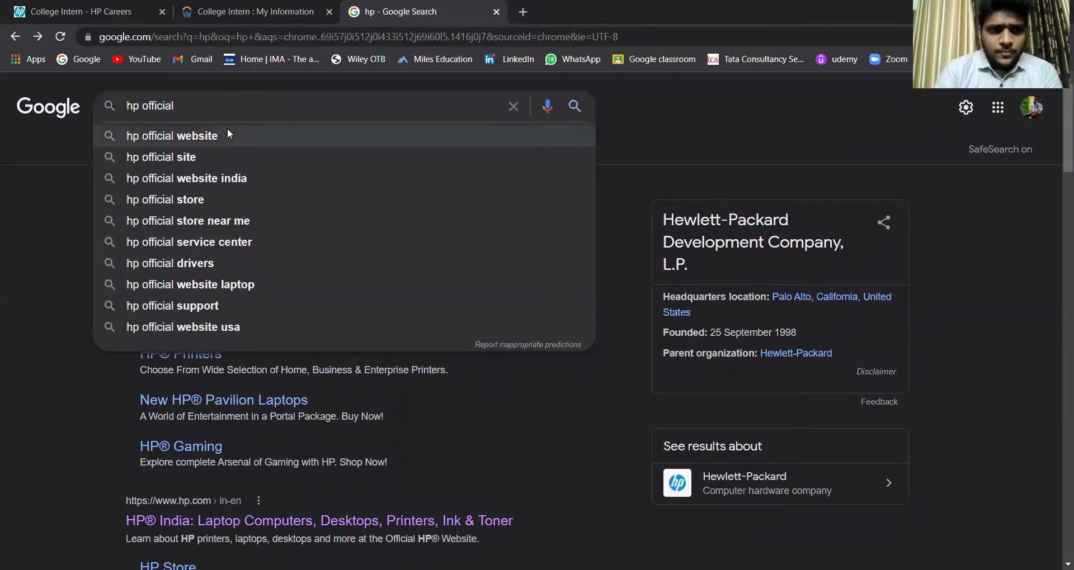
click(227, 135)
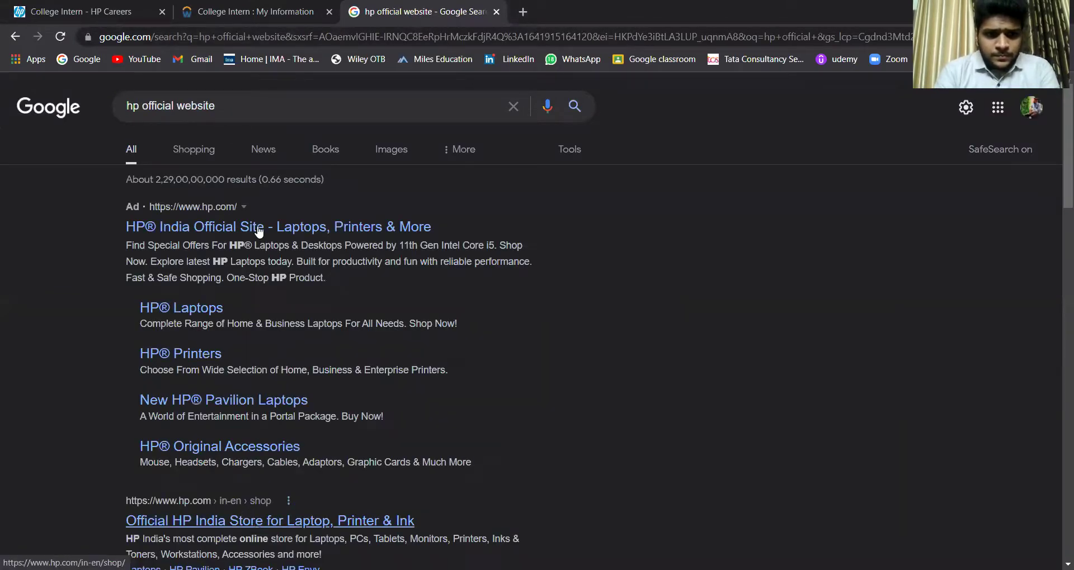
click(259, 228)
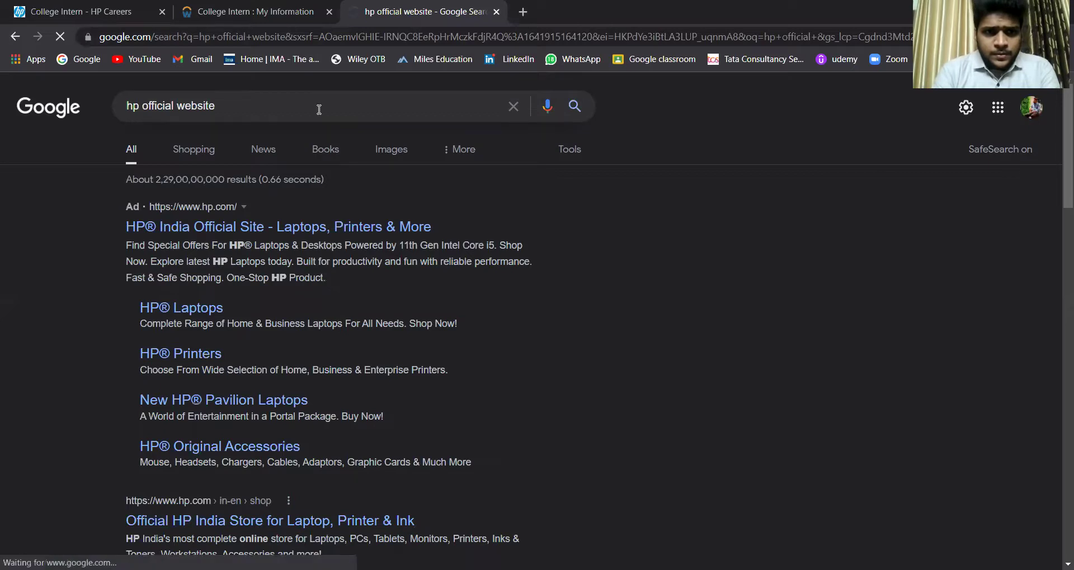
click(319, 110)
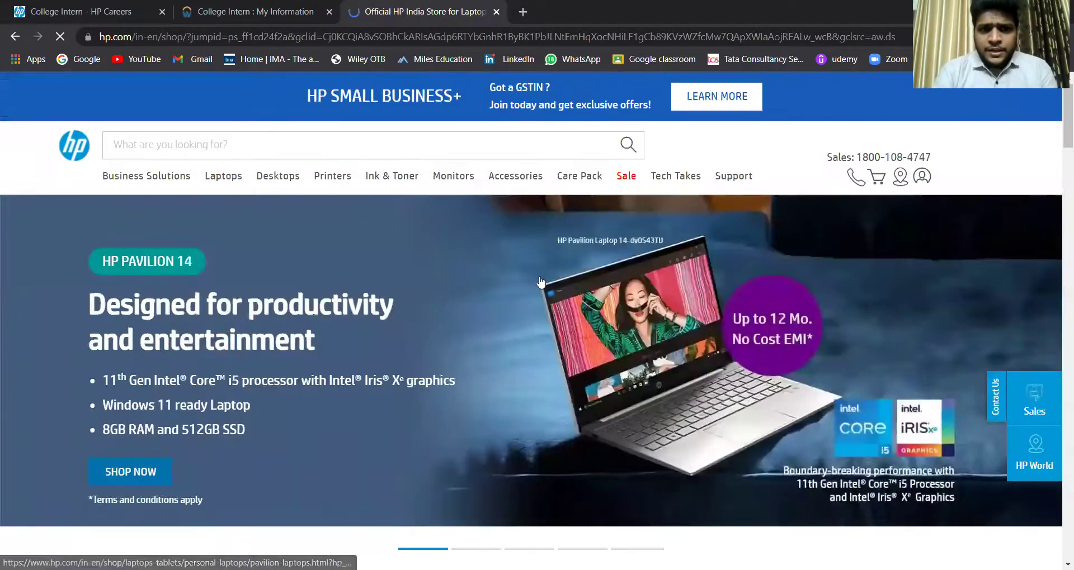
Step: Look over the HP India store's home page and return to the College Intern posting on HP Careers
scroll(540, 281, down, 10)
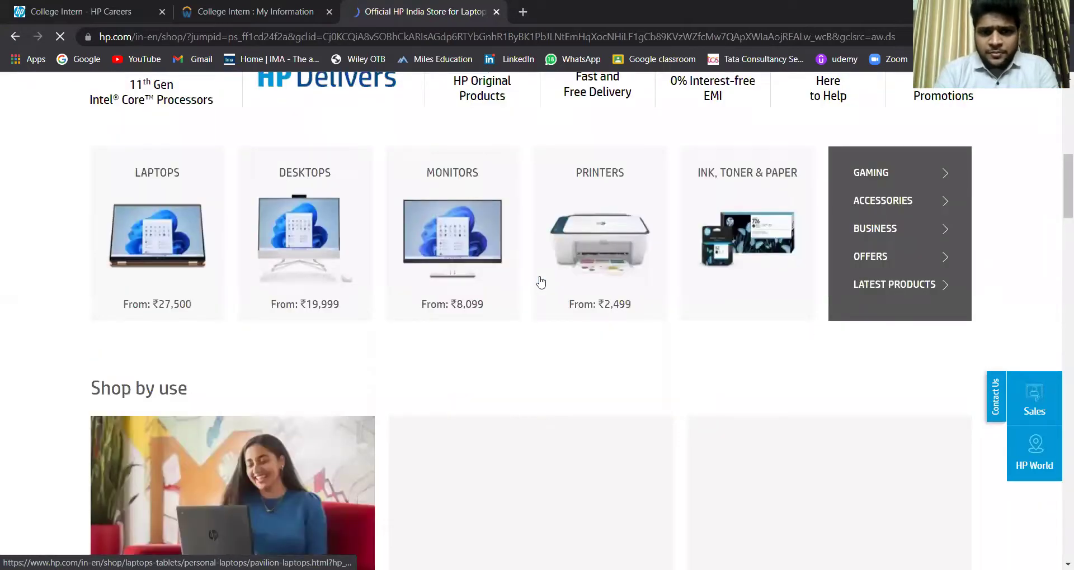
scroll(540, 281, up, 4)
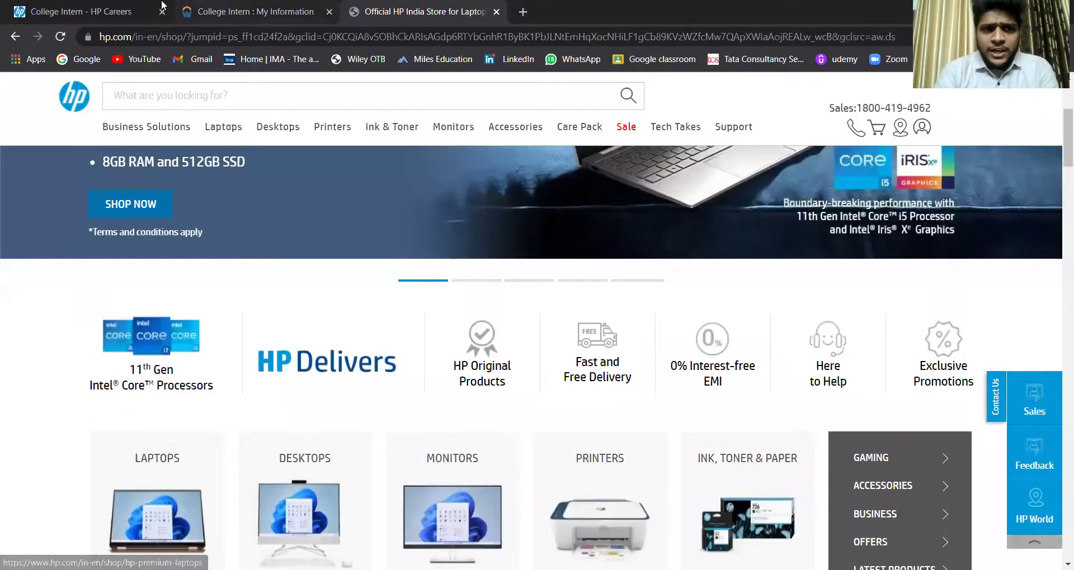
click(123, 7)
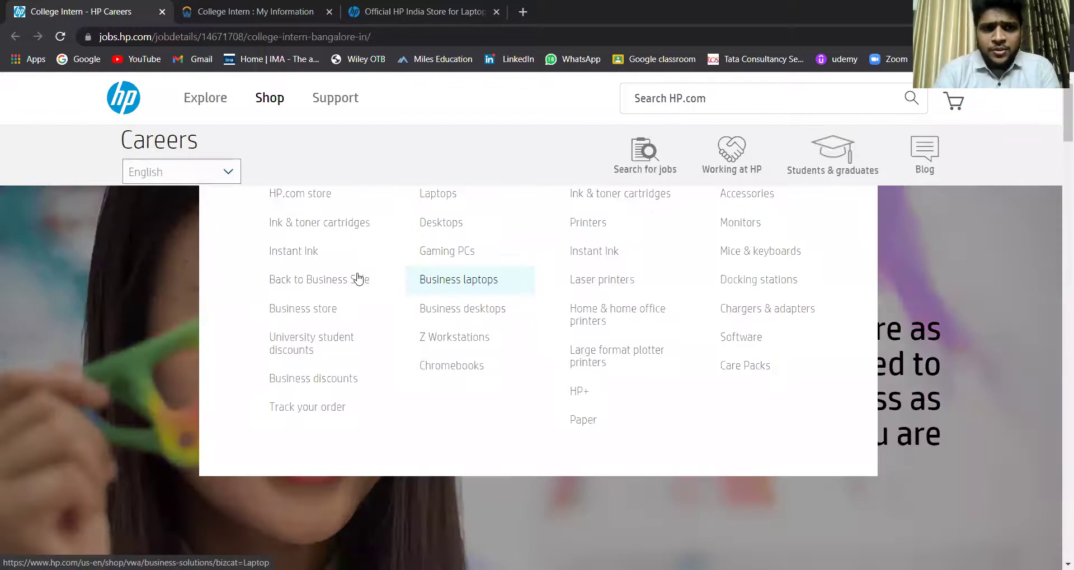